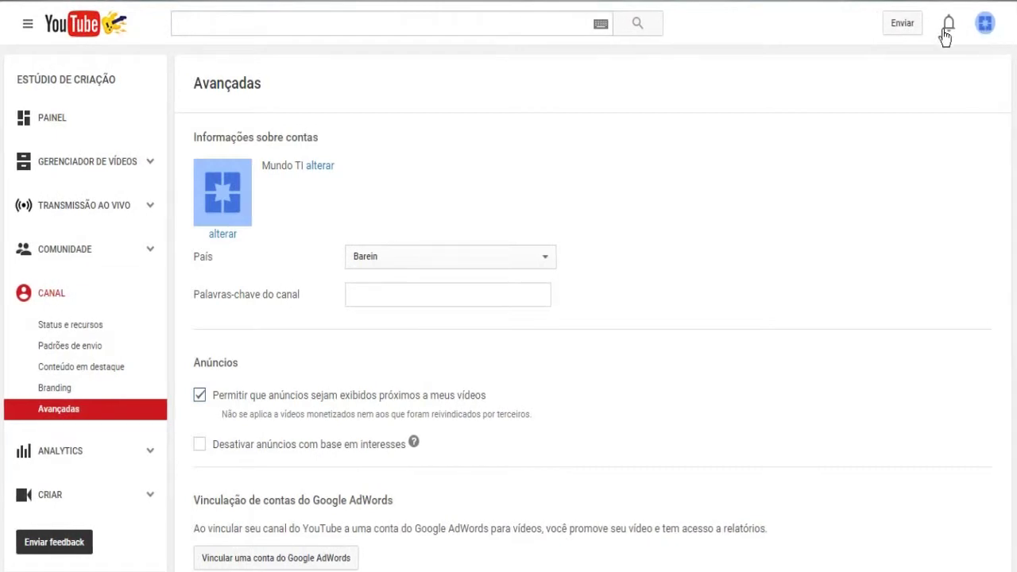
Open the channel's Status e recursos page by way of Meu canal and the video manager
left_click(26, 24)
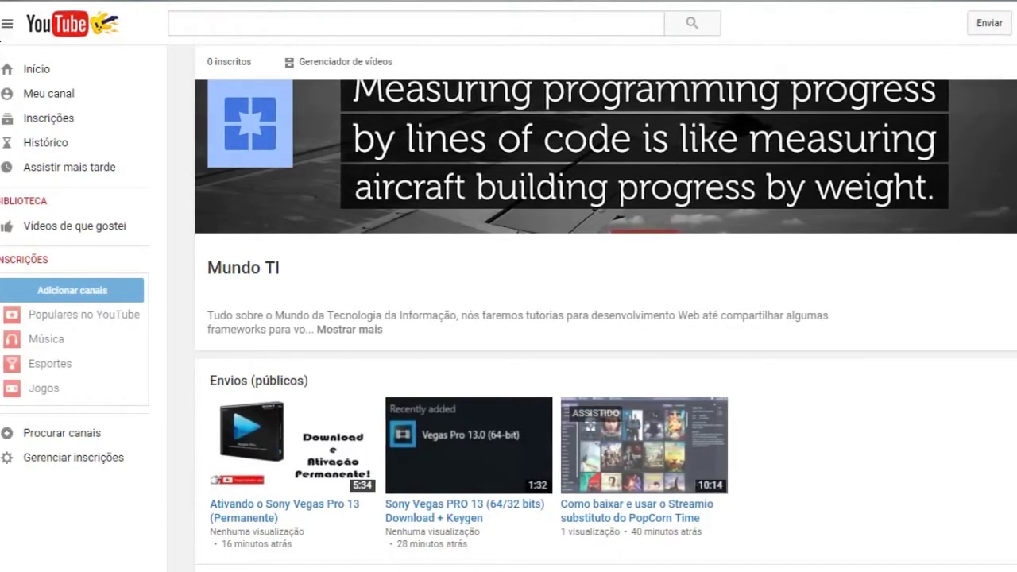
left_click(48, 94)
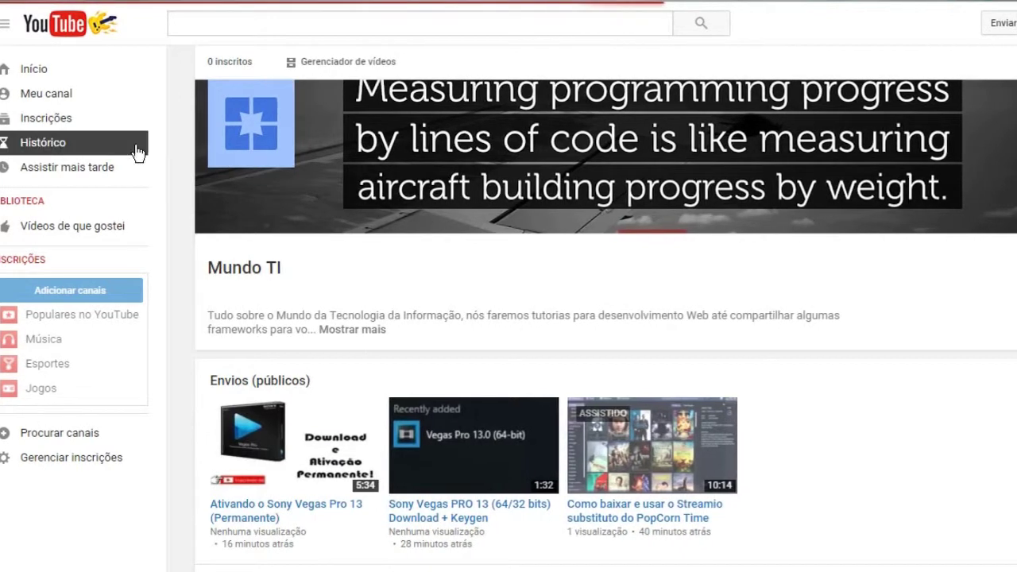
left_click(354, 64)
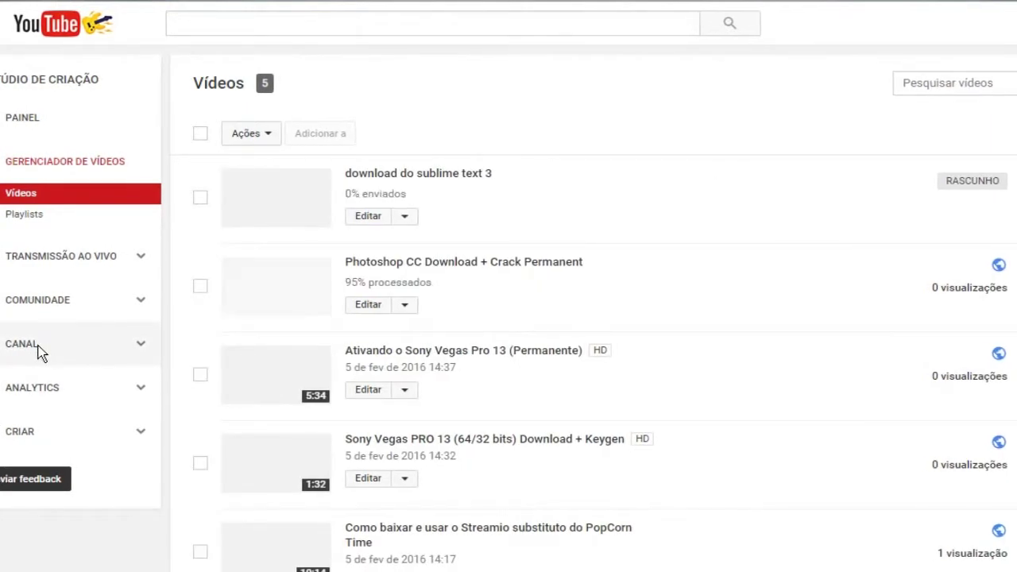
left_click(37, 350)
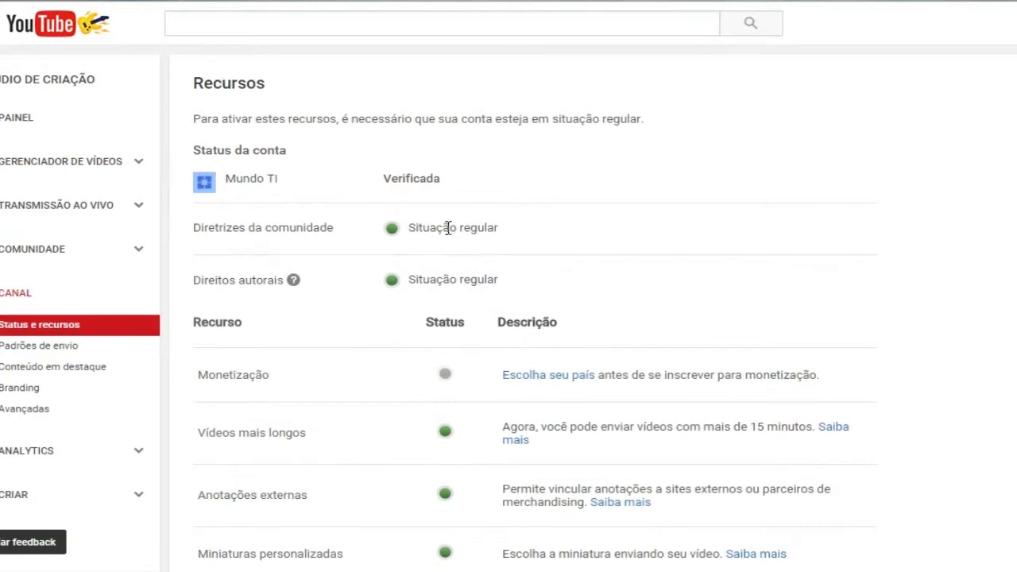
Examine the account verification, community guidelines and copyright standing, and the Monetização entry in the feature list
left_click_drag(517, 284, 370, 170)
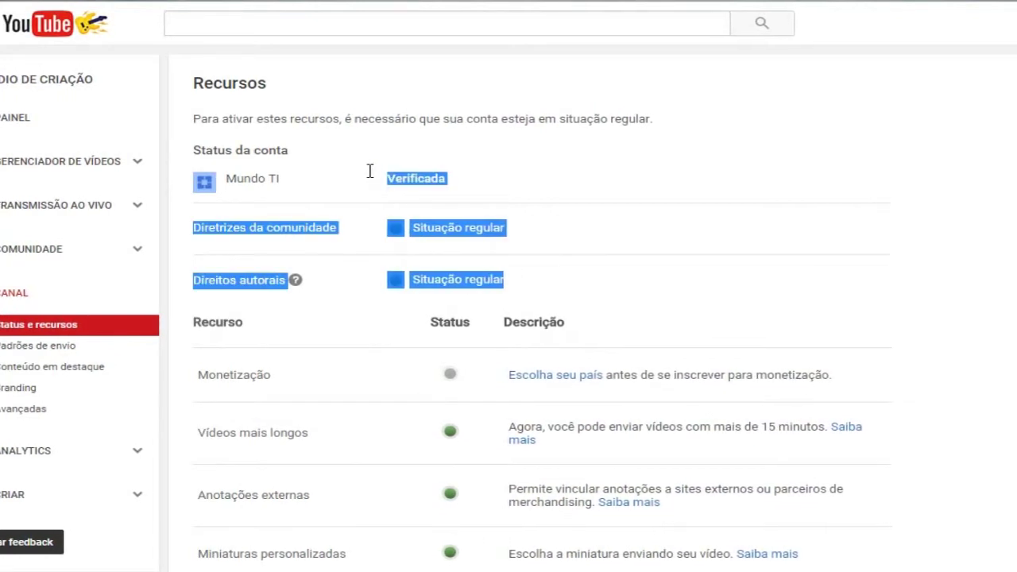
left_click(449, 186)
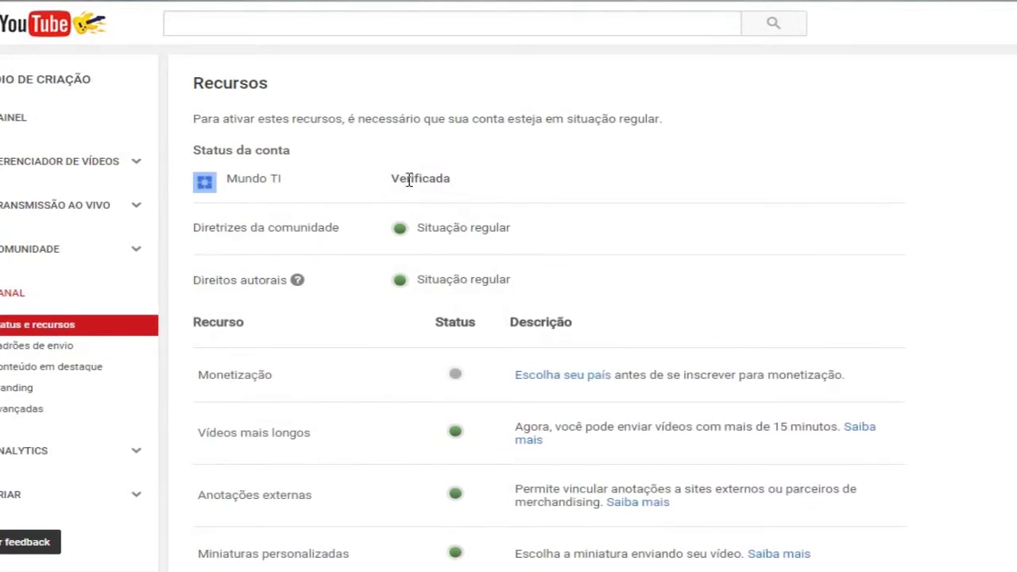
double_click(425, 179)
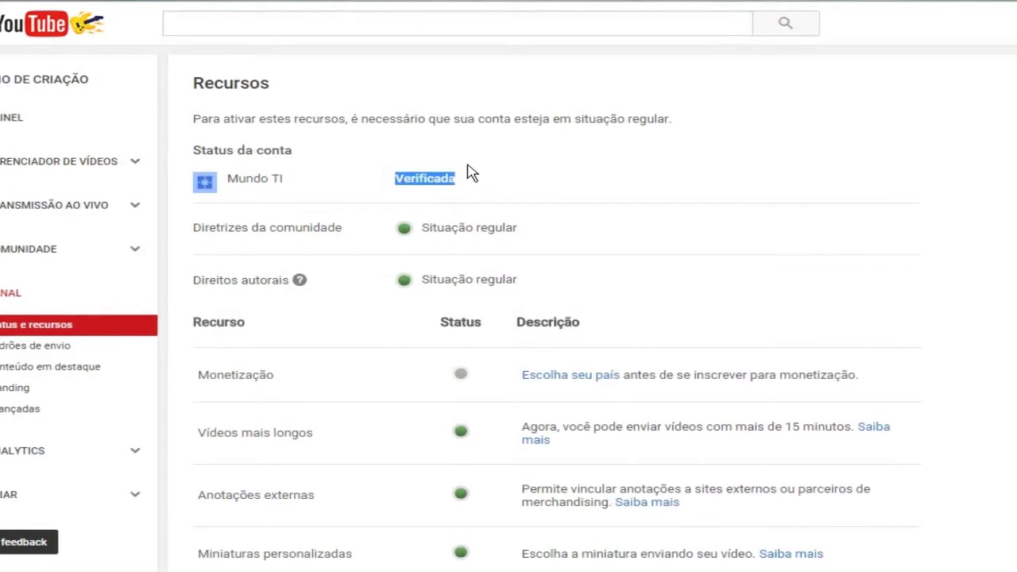
left_click(518, 170)
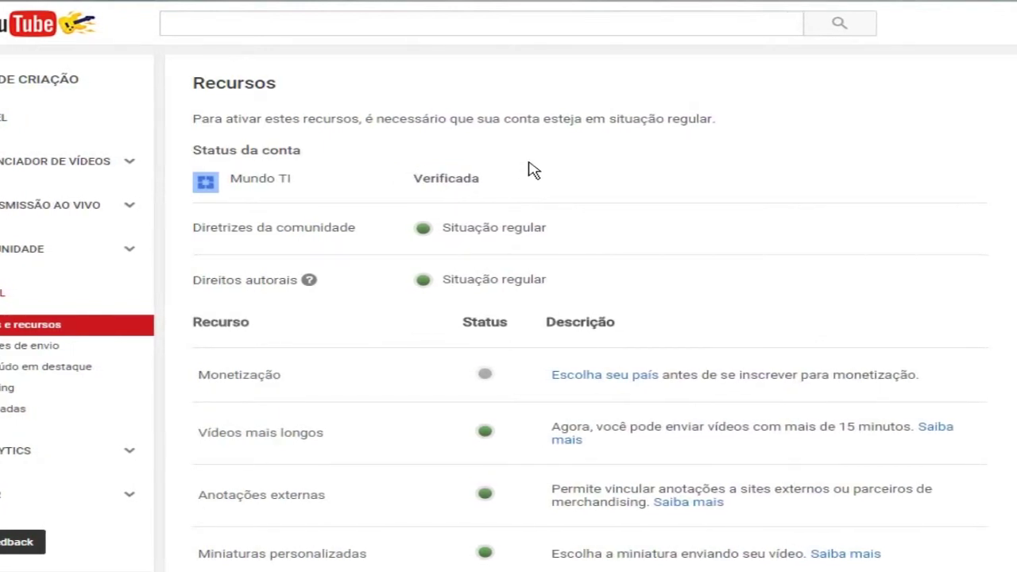
left_click_drag(554, 276, 419, 176)
left_click(461, 170)
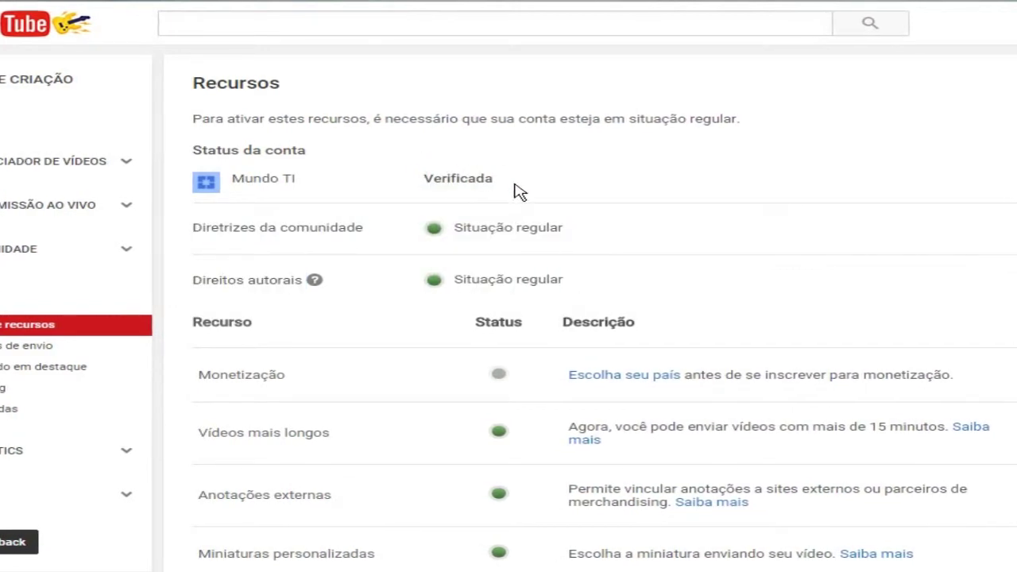
left_click_drag(230, 374, 325, 372)
left_click(337, 377)
Open the country setting from the Monetização entry and set the channel's country to Brasil
left_click(616, 378)
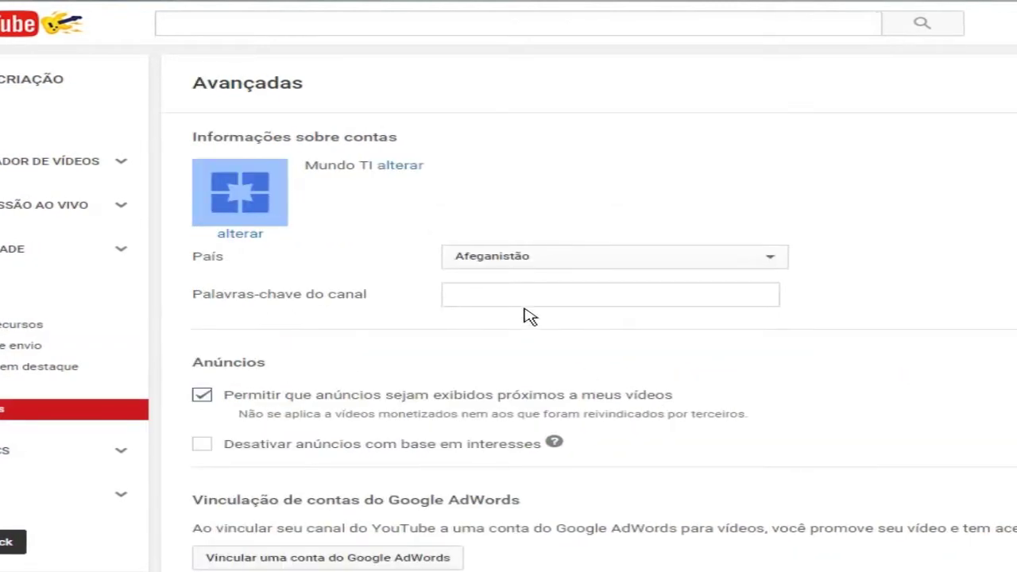
left_click(512, 260)
key("b")
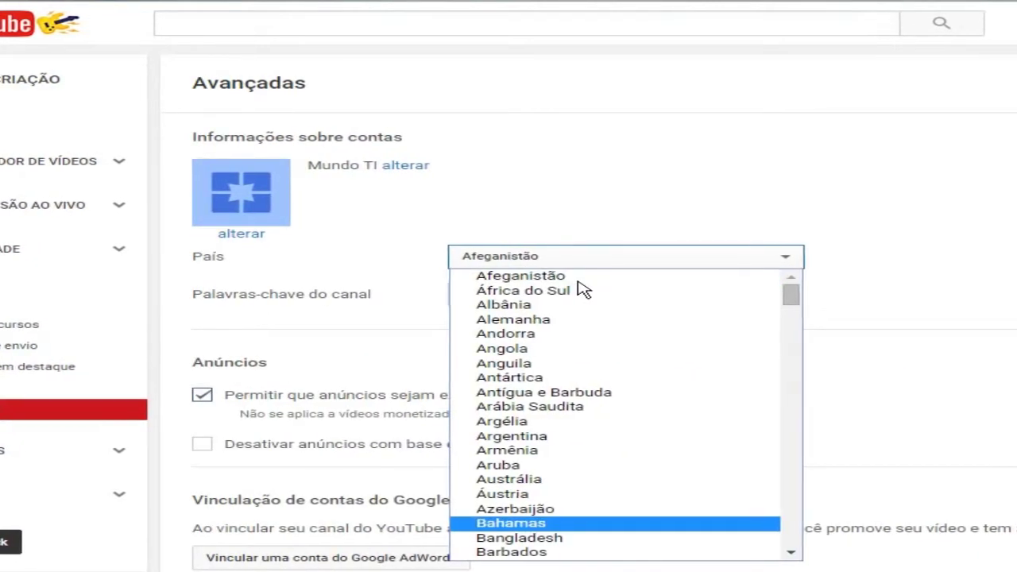
key("b")
key("b")
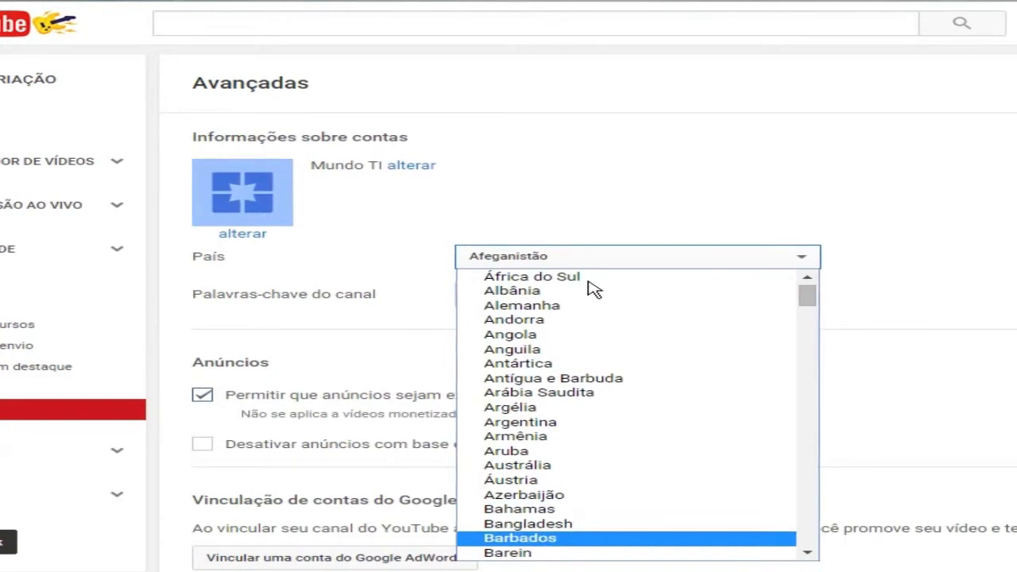
scroll(588, 282, "down", 1)
scroll(611, 428, "down", 4)
left_click(580, 524)
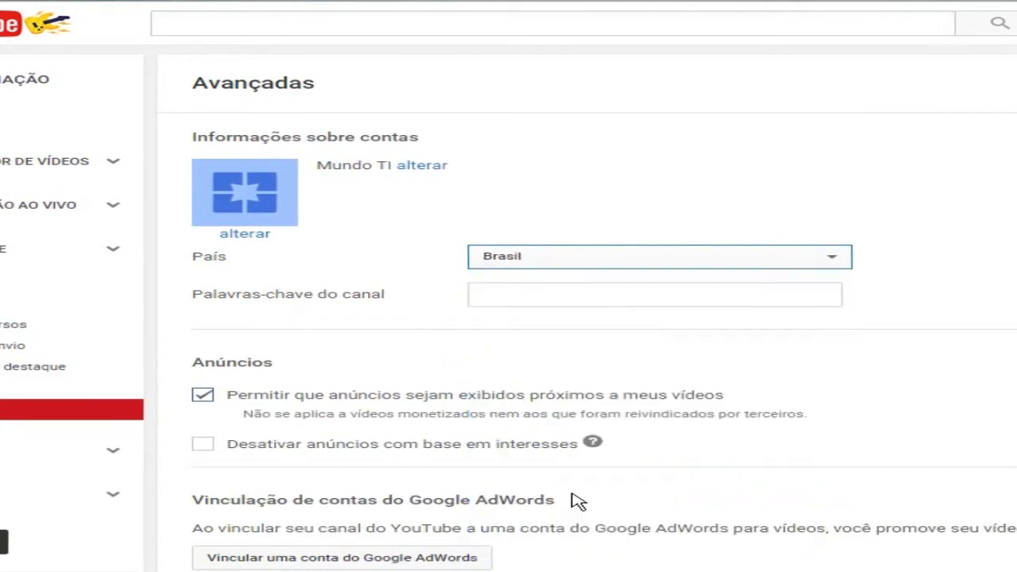
Fill in the channel keywords with comma-separated terms, including ti and tecnologia da informação
left_click(523, 298)
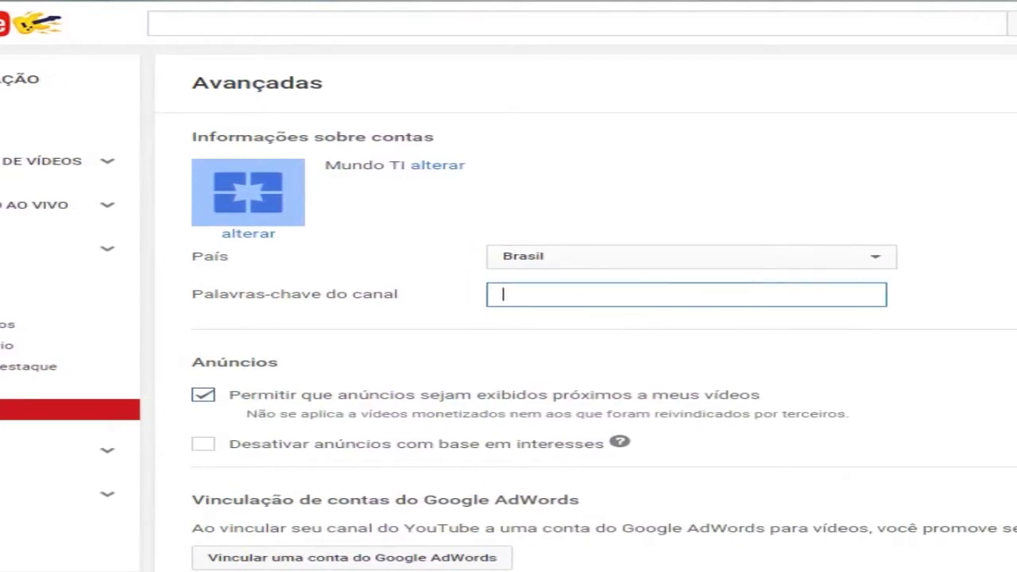
type("tecnologi")
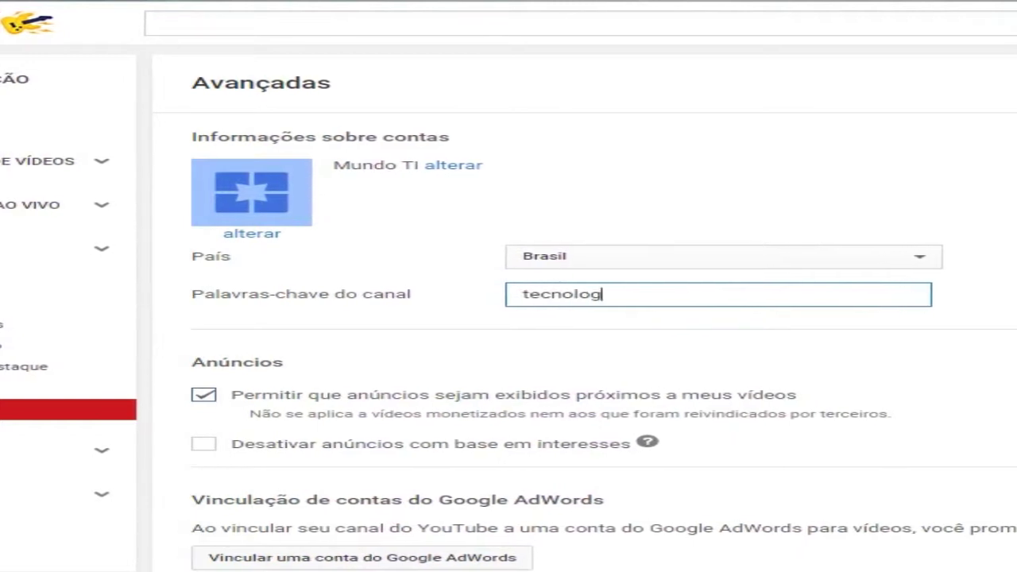
type("a,")
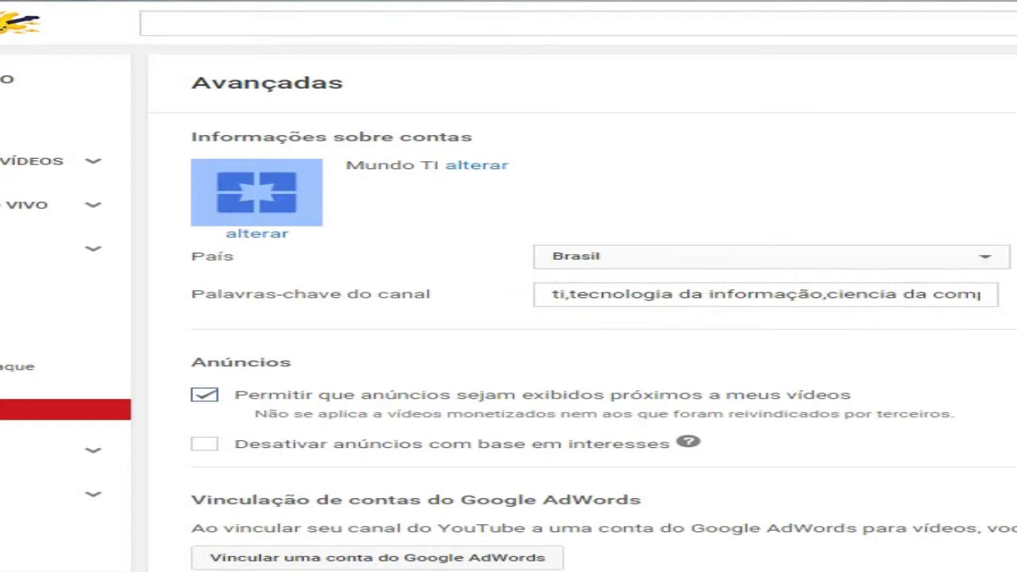
Examine the Google AdWords account linking section and the associated website field
scroll(480, 306, "down", 2)
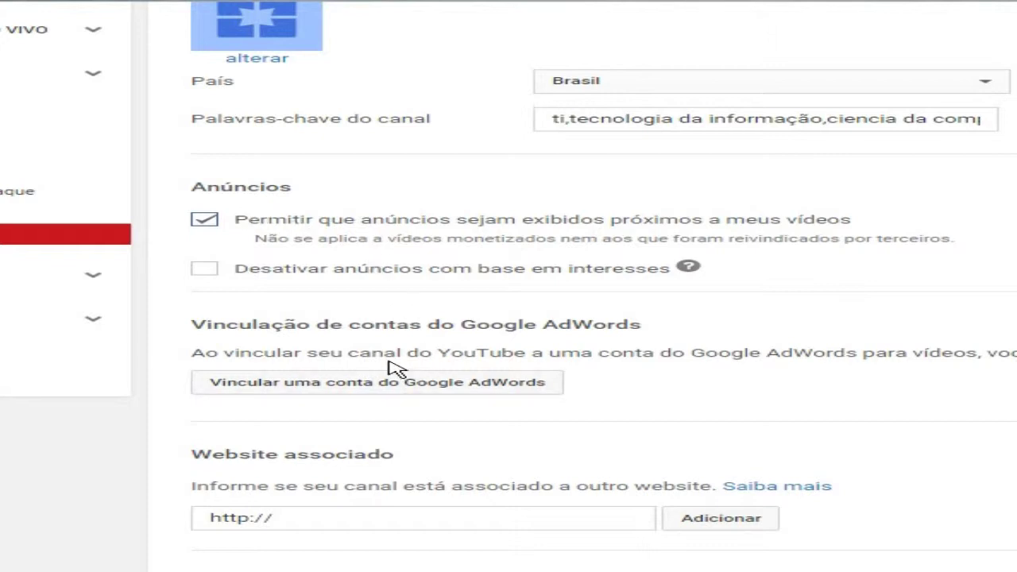
left_click_drag(370, 352, 1016, 353)
left_click(1016, 353)
left_click_drag(539, 392, 229, 329)
left_click(229, 329)
scroll(350, 358, "down", 1)
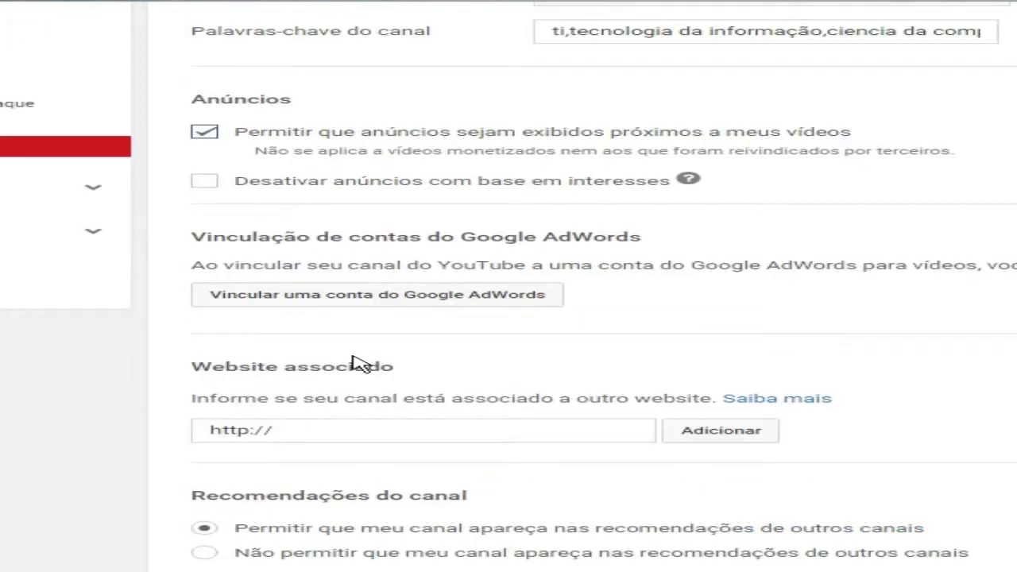
scroll(357, 364, "down", 1)
left_click(311, 335)
double_click(316, 340)
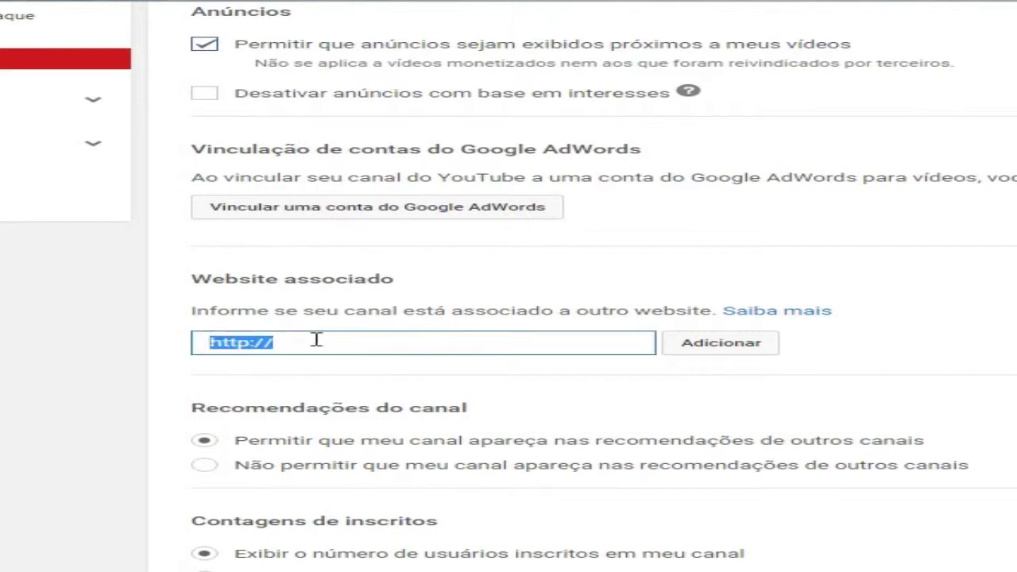
left_click(319, 304)
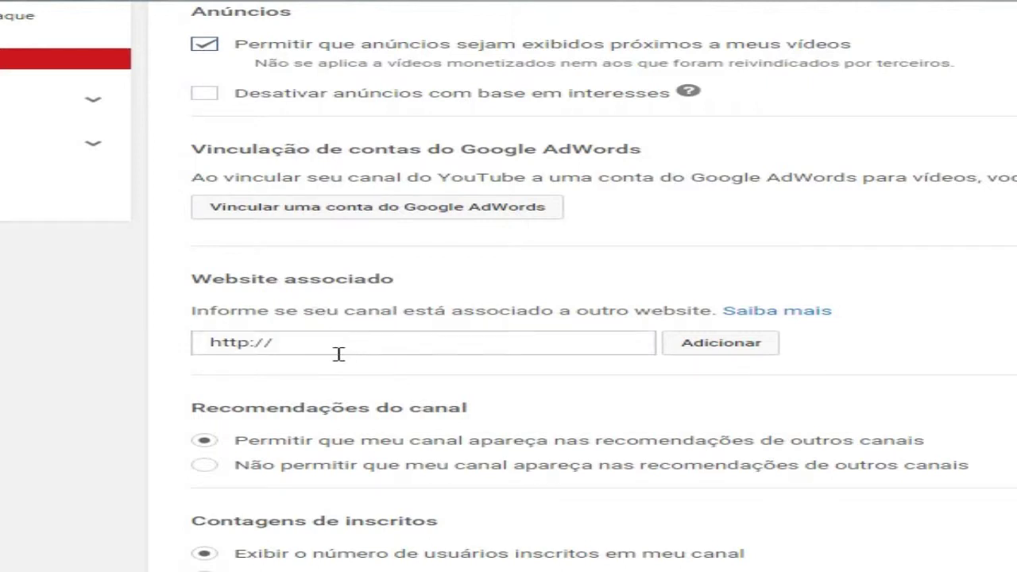
left_click(405, 341)
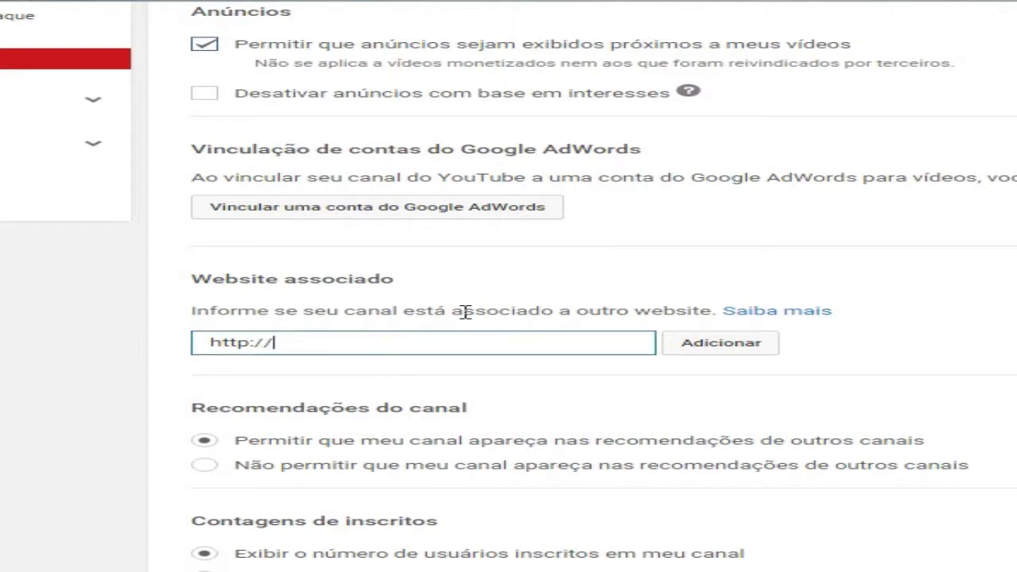
Allow the channel to appear in other channels' recommendations and choose to display its number of subscribers
scroll(476, 307, "down", 2)
scroll(749, 357, "down", 2)
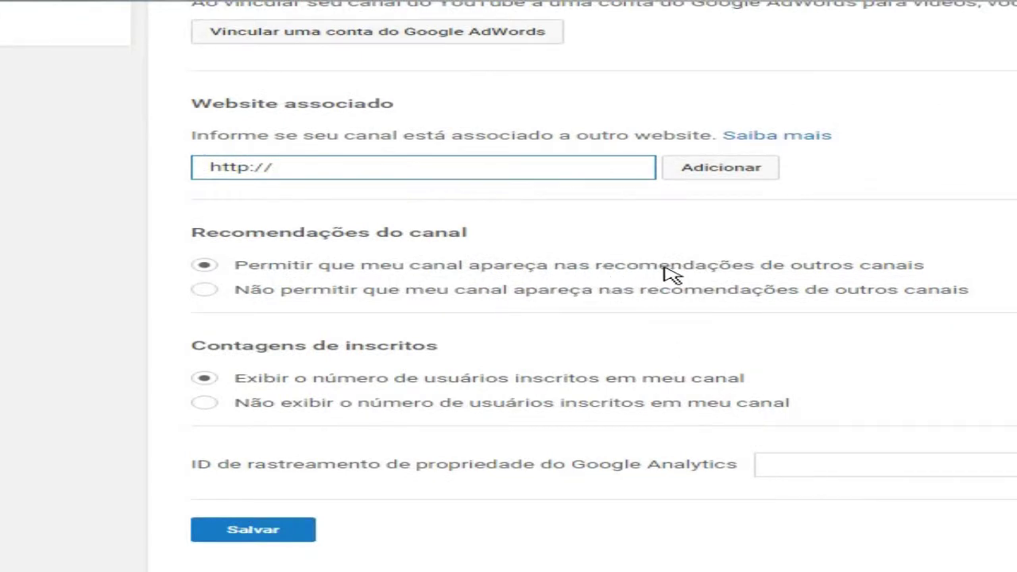
left_click(922, 273)
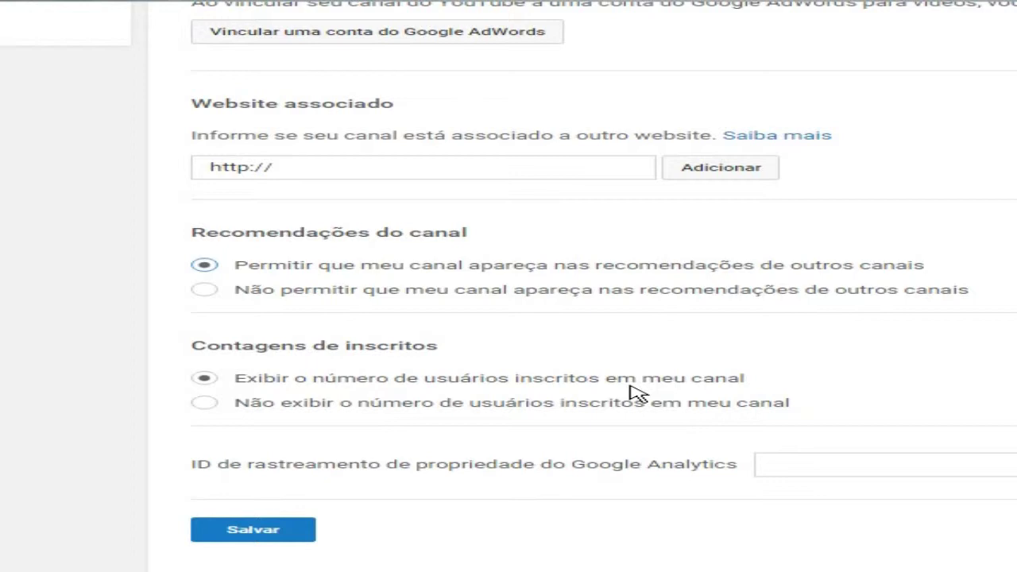
left_click(555, 380)
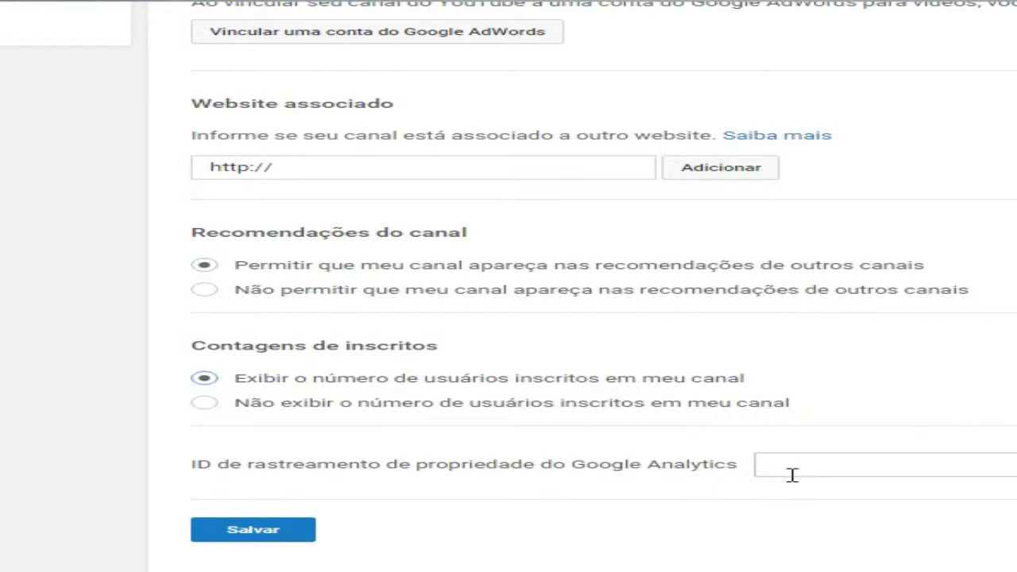
Check over the advanced channel settings, including the Google Analytics tracking ID field, and save them
scroll(790, 467, "up", 7)
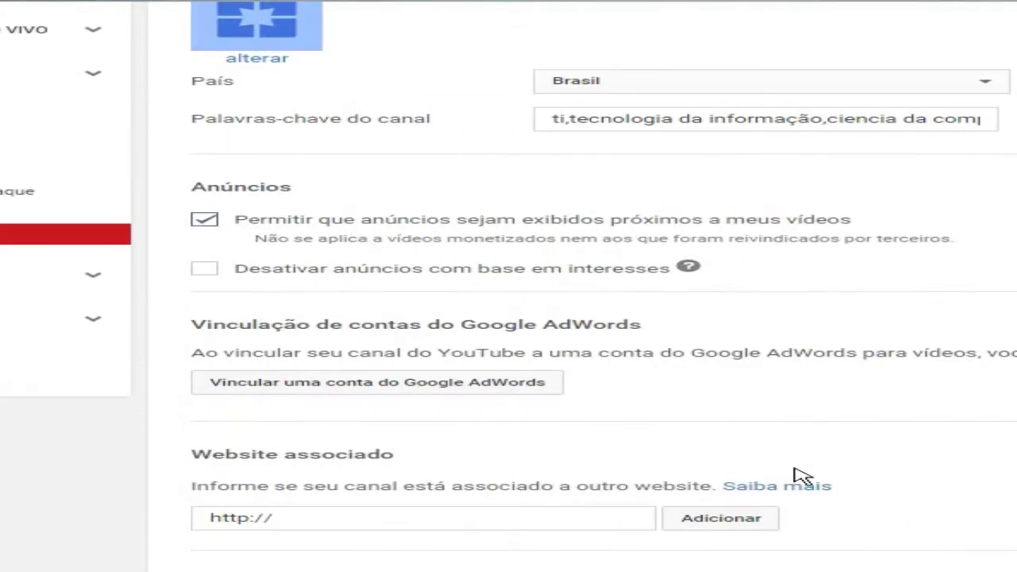
scroll(801, 475, "down", 9)
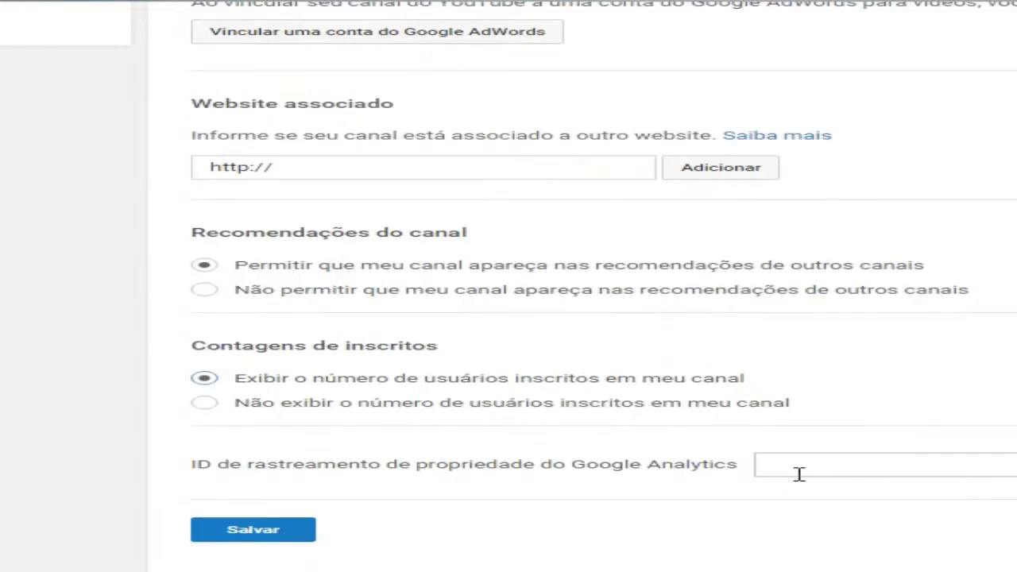
left_click(812, 307)
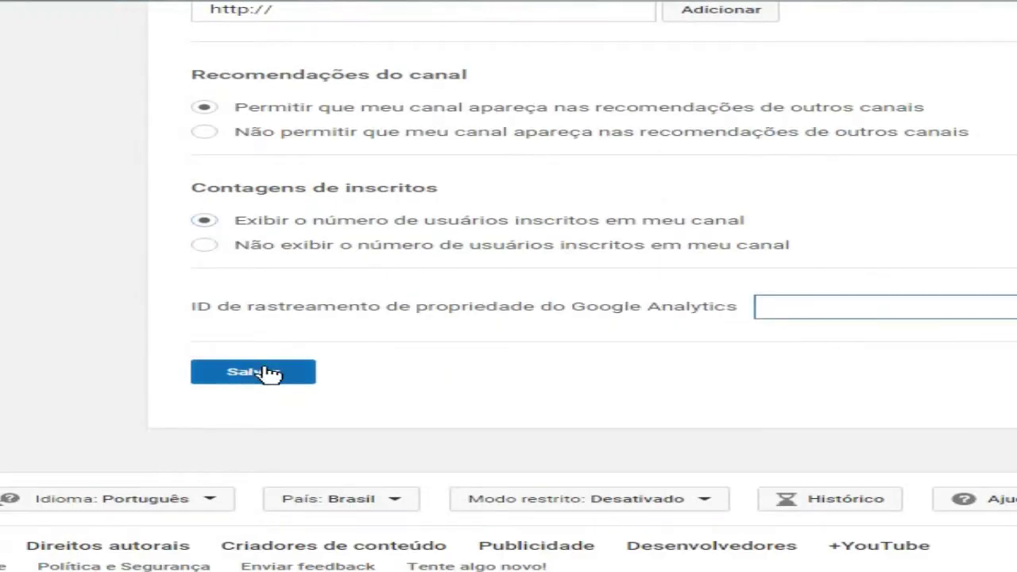
left_click(300, 373)
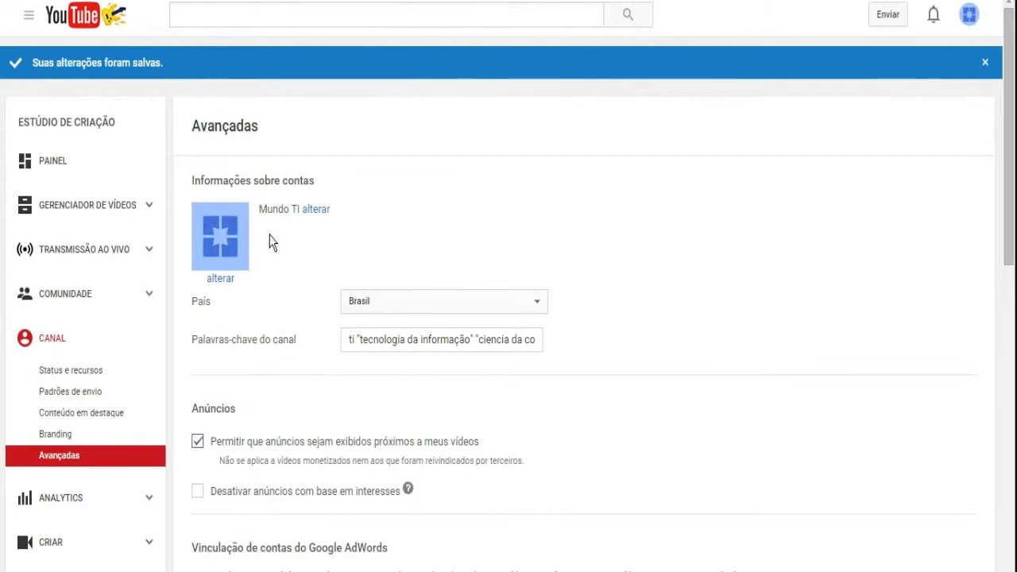
scroll(270, 242, "down", 5)
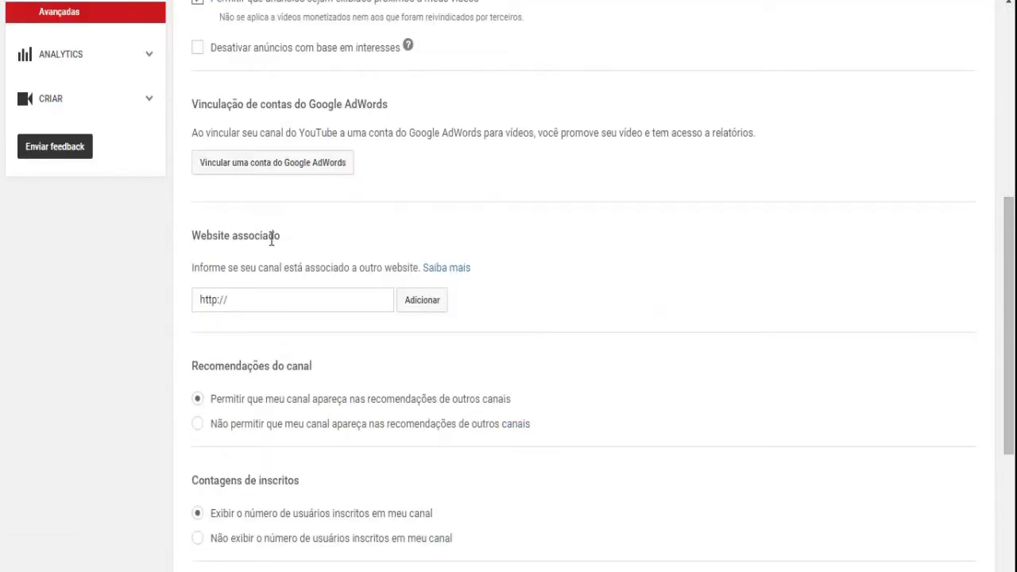
scroll(271, 238, "down", 4)
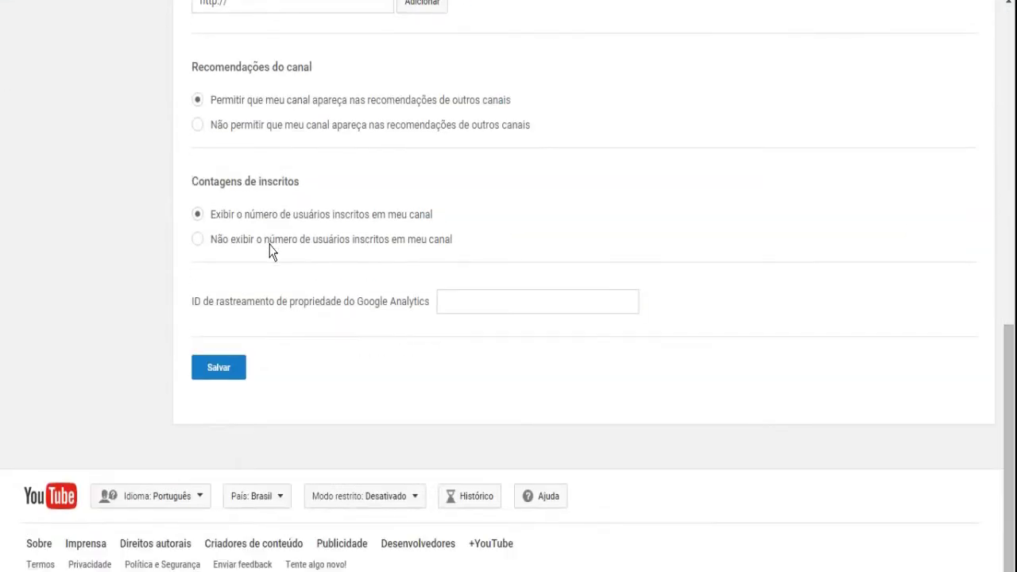
scroll(268, 249, "up", 10)
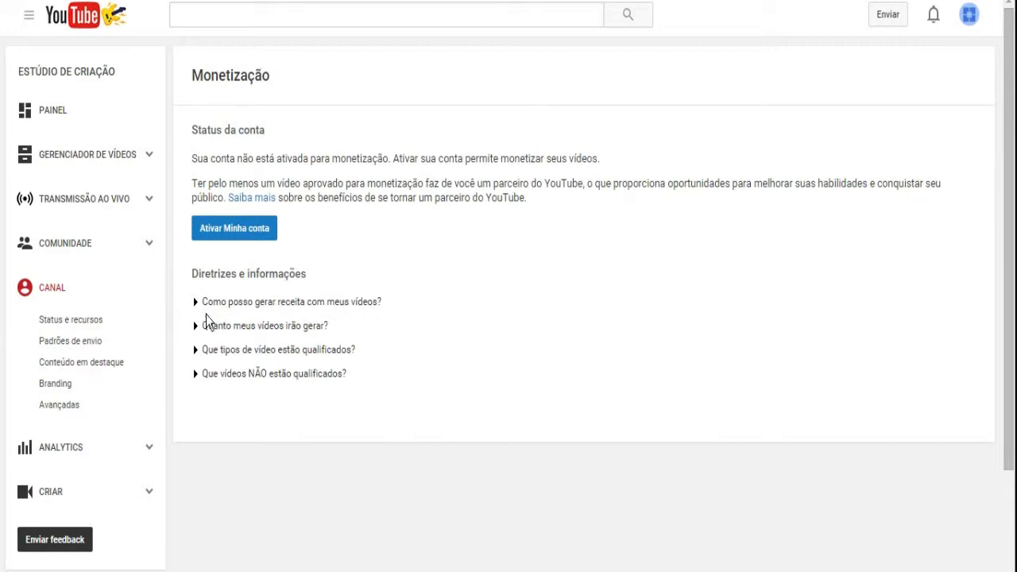
Expand and read the monetization guidelines on generating revenue, how much videos earn and which video types qualify
left_click(305, 309)
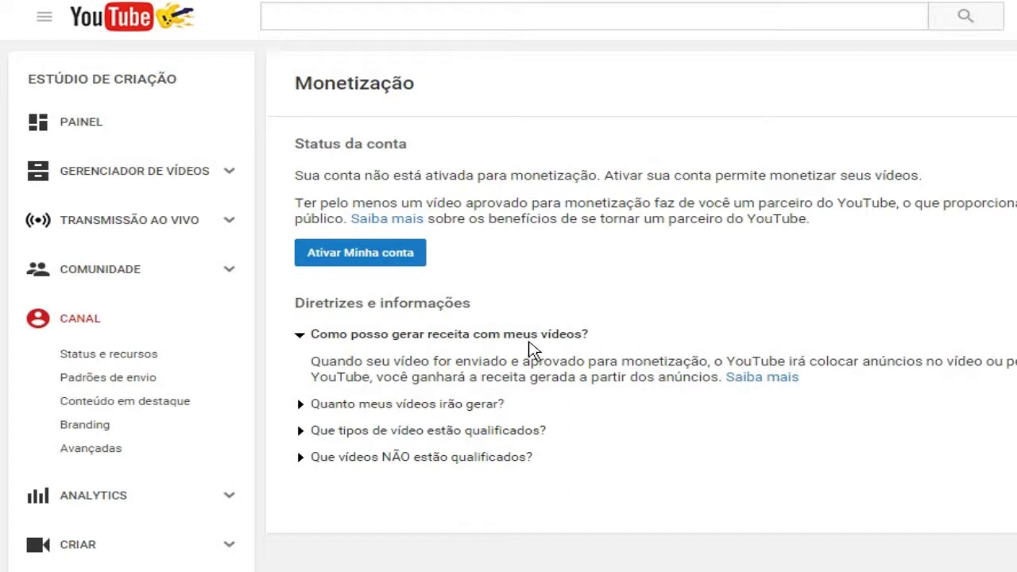
left_click(383, 407)
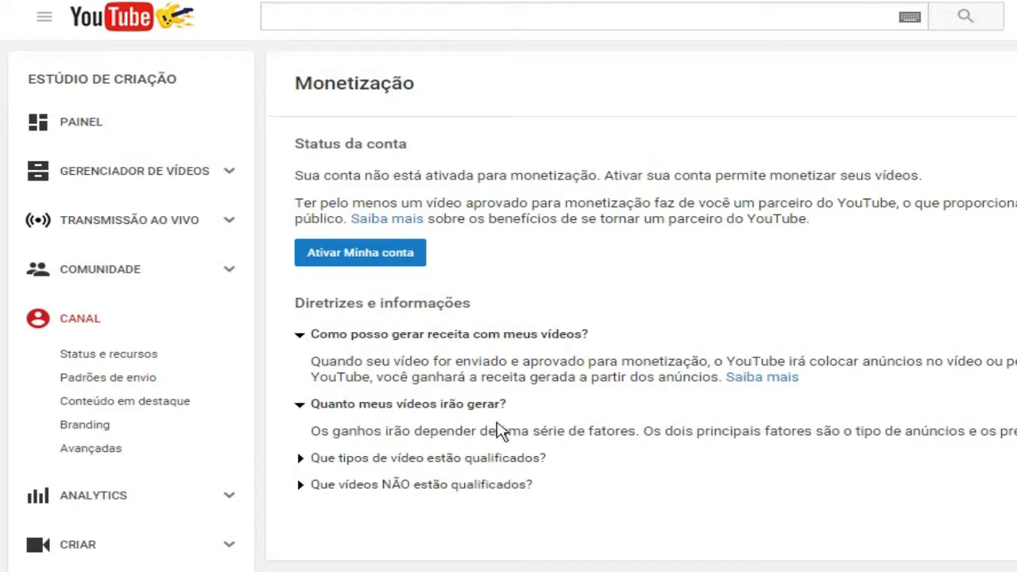
left_click_drag(1010, 430, 312, 437)
left_click(379, 449)
left_click(356, 459)
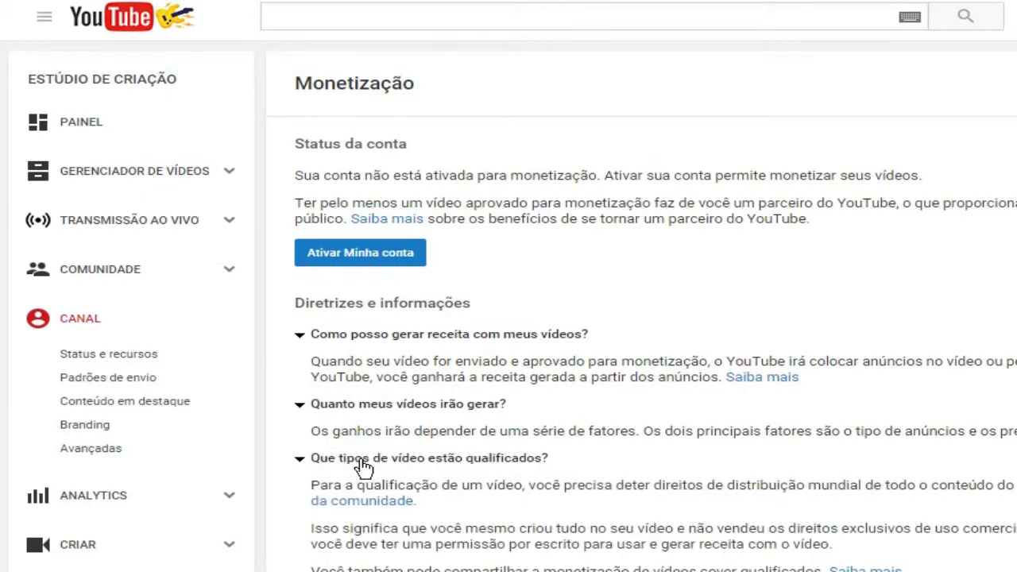
scroll(471, 516, "down", 3)
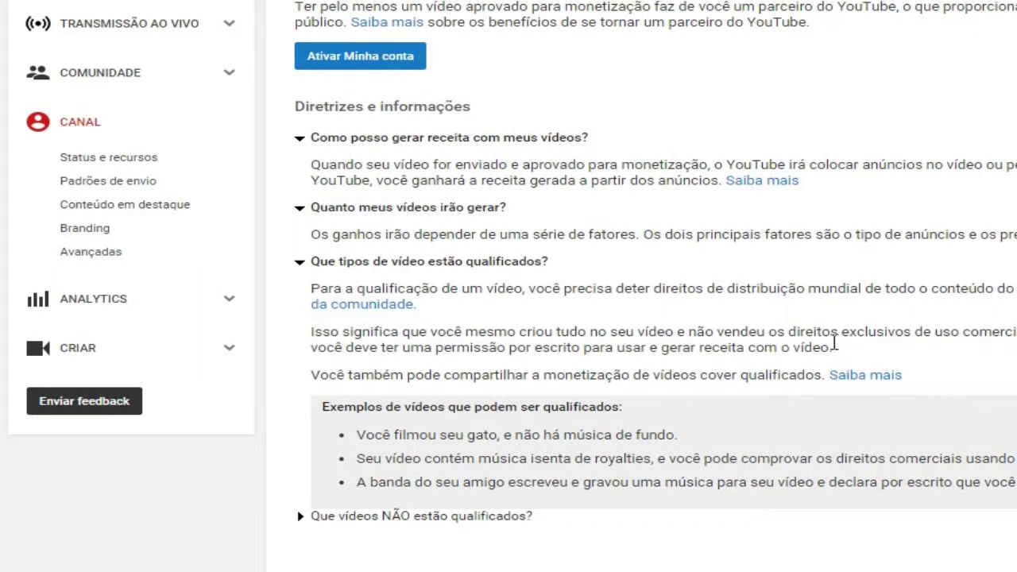
Read the ownership, written-permission and cover-video rules for qualified videos, along with the examples of eligible content
left_click_drag(839, 347, 806, 345)
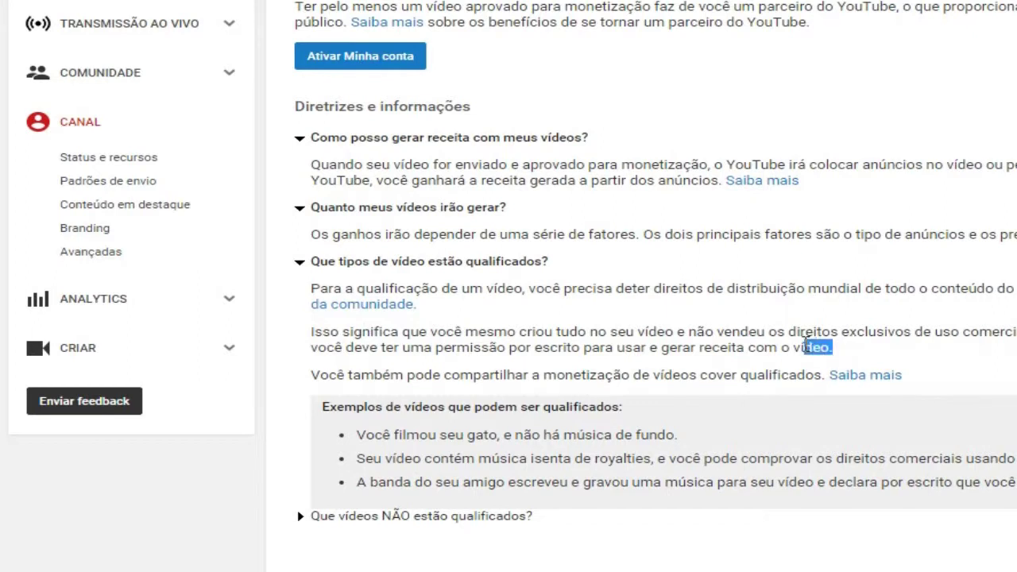
left_click(867, 348)
scroll(508, 286, "up", 3)
scroll(508, 286, "down", 4)
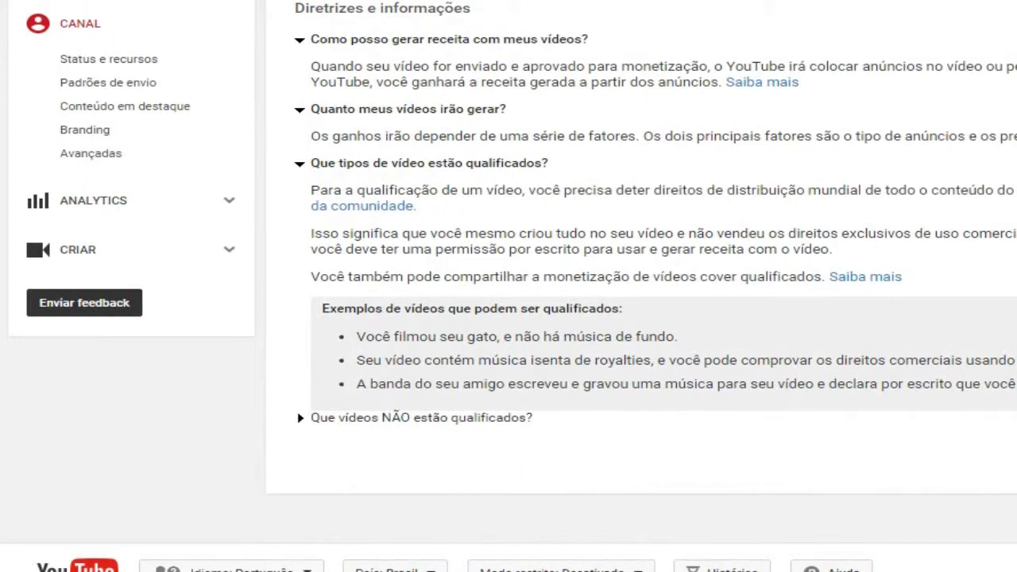
scroll(508, 286, "up", 4)
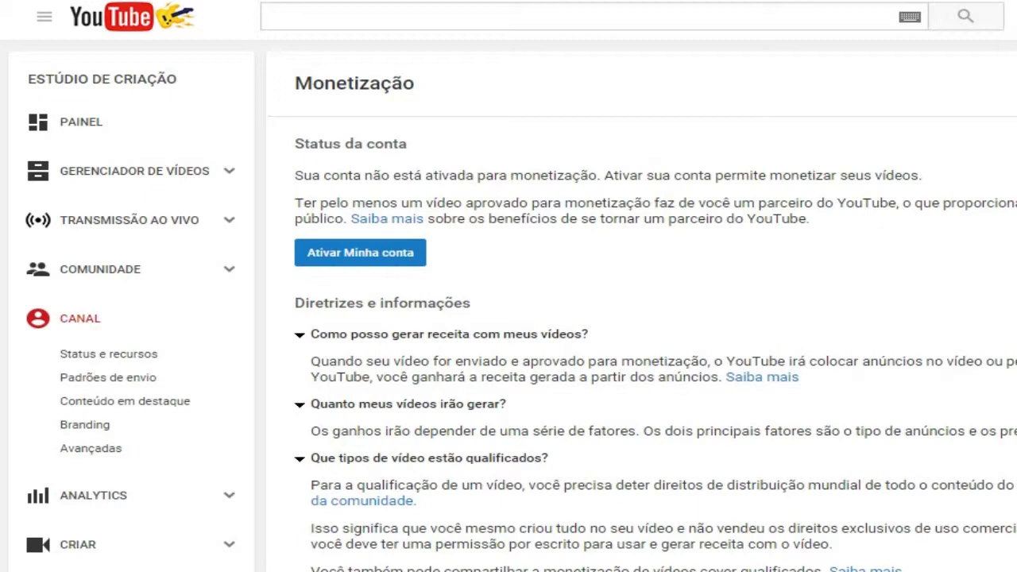
Expand the guideline on which videos do not qualify and read its audio, visual and commercial-rights restrictions and examples
scroll(819, 290, "down", 4)
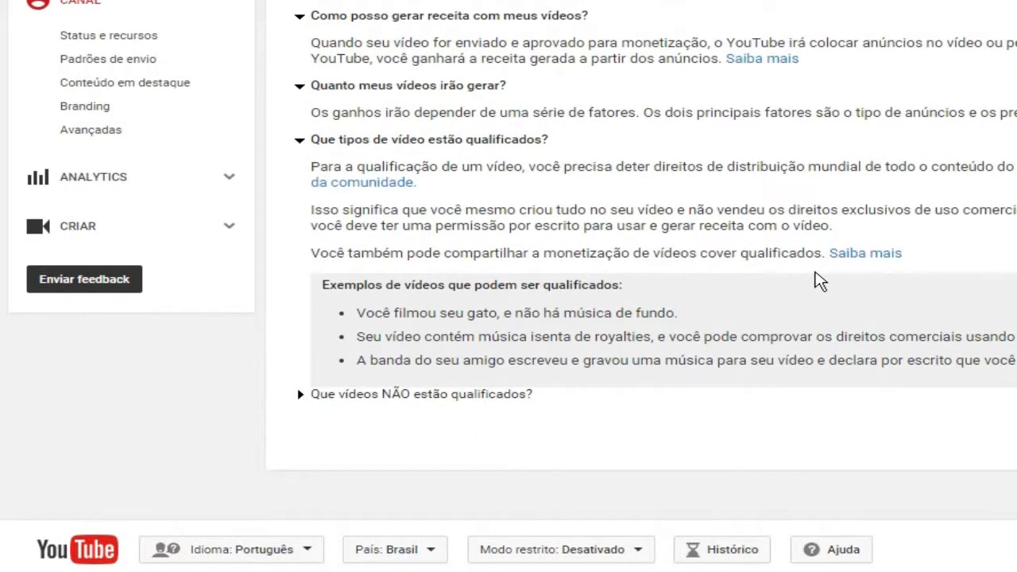
left_click(382, 393)
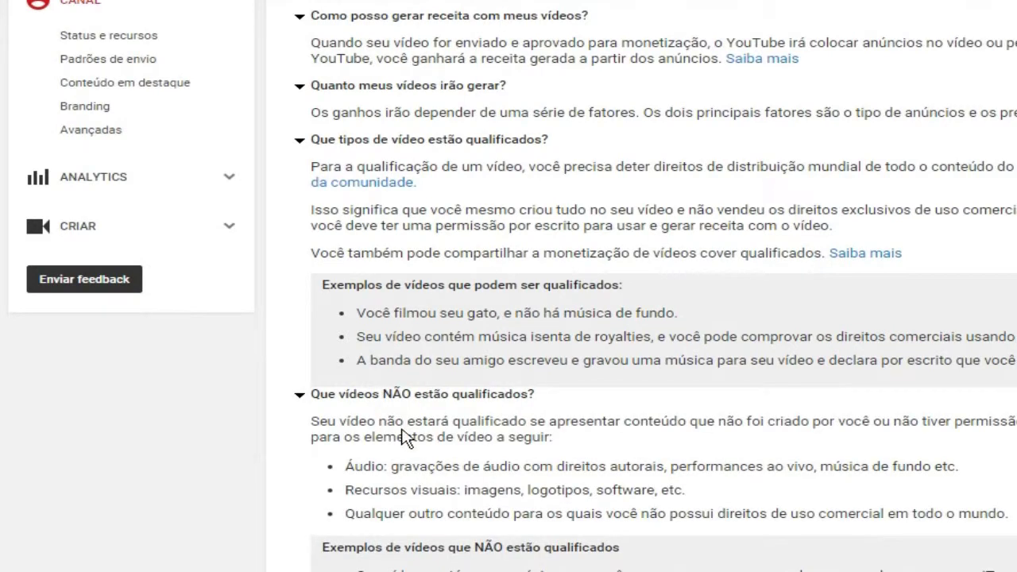
left_click_drag(344, 466, 429, 462)
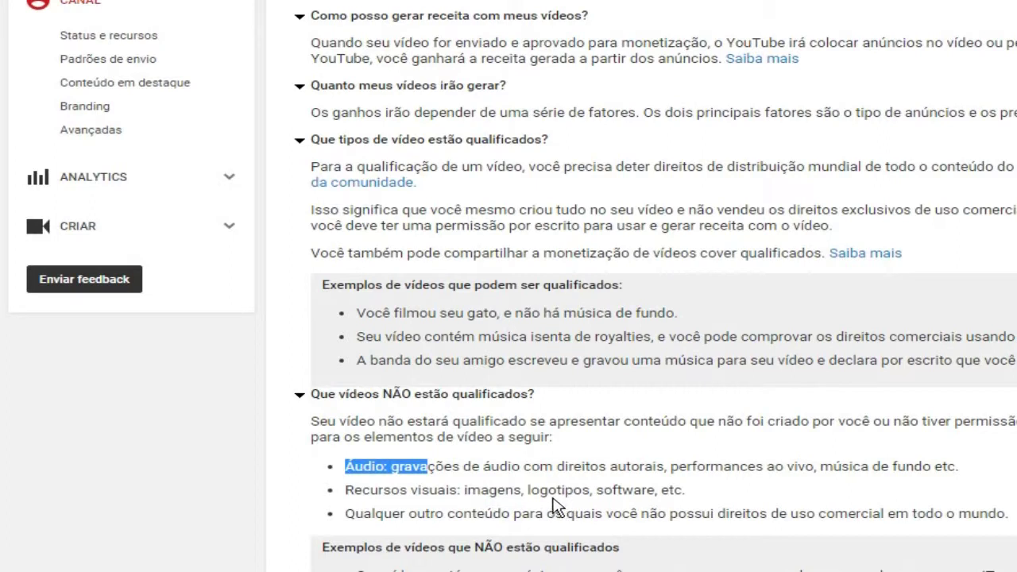
left_click_drag(460, 490, 524, 490)
left_click(670, 490)
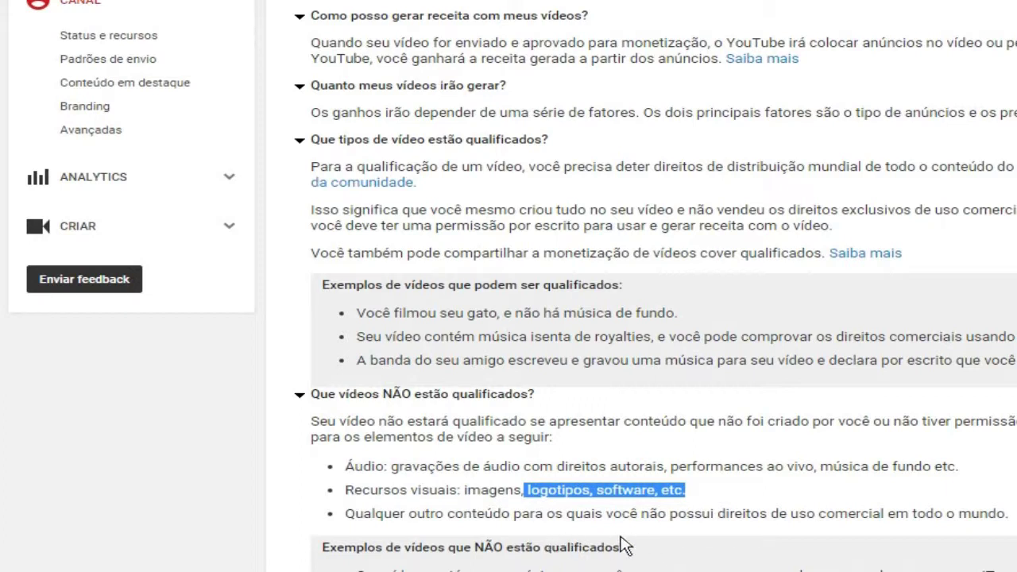
left_click_drag(702, 513, 881, 513)
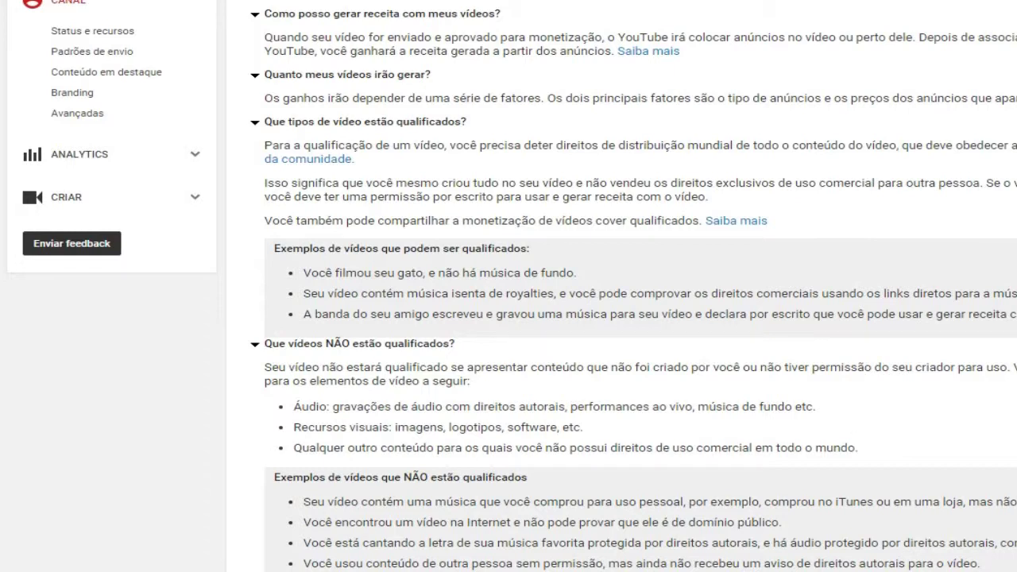
mouse_move(830, 569)
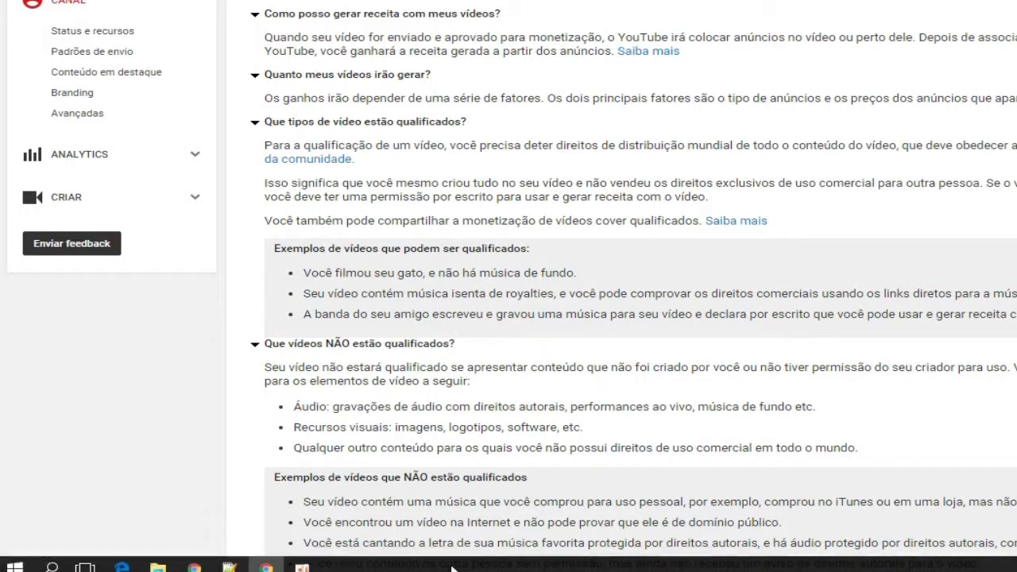
mouse_move(302, 564)
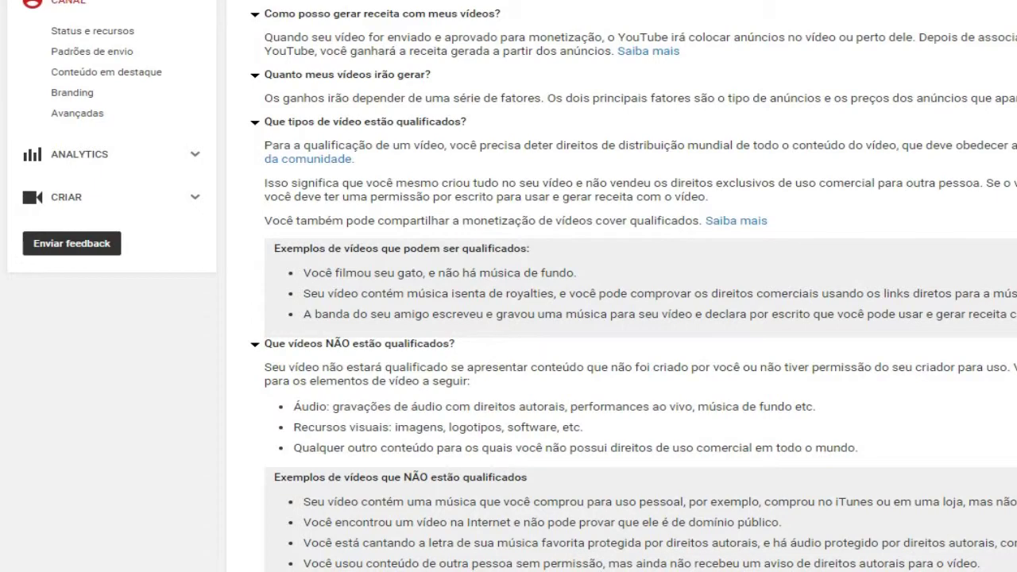
Start activating the account for monetization, tick all three agreement statements and accept the YouTube Partner Program terms
scroll(667, 278, "down", 5)
scroll(604, 313, "up", 10)
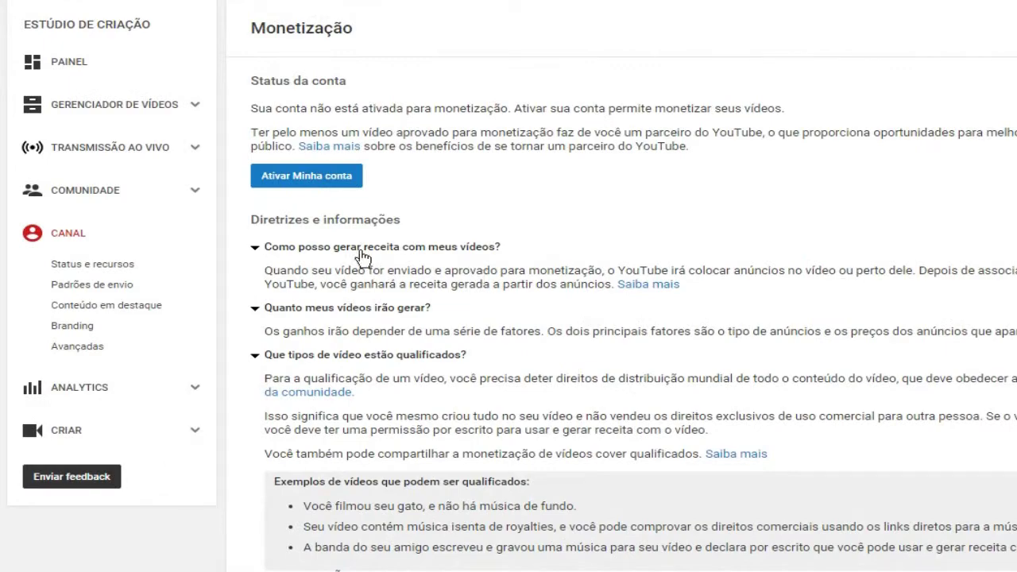
scroll(615, 366, "down", 2)
scroll(529, 278, "up", 3)
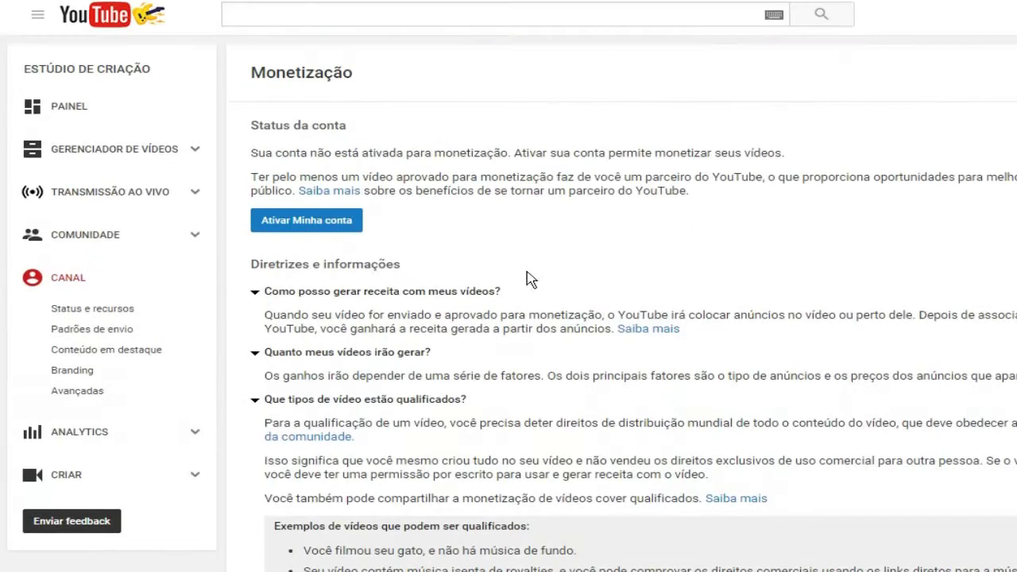
left_click(312, 230)
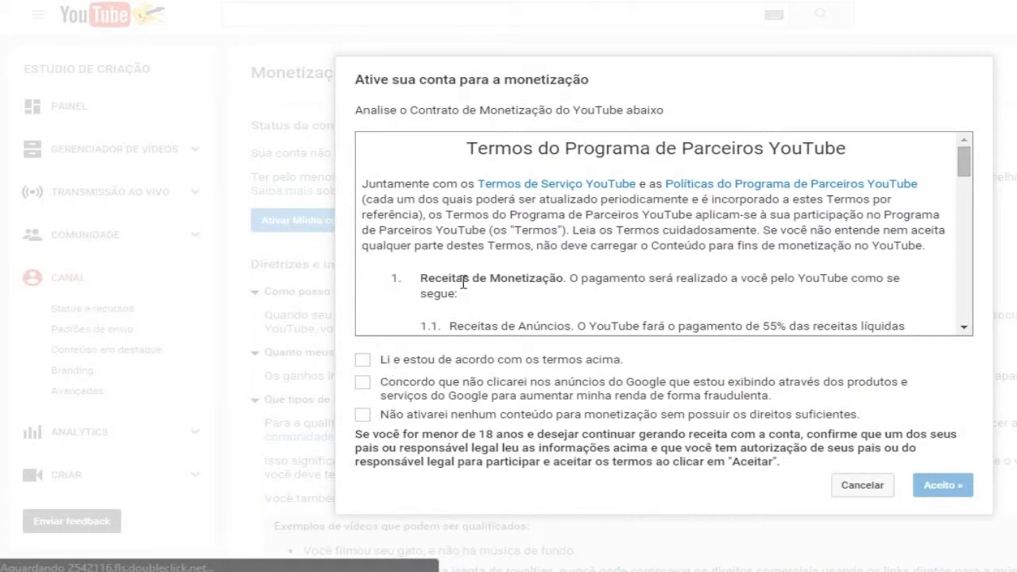
left_click(401, 359)
left_click(402, 385)
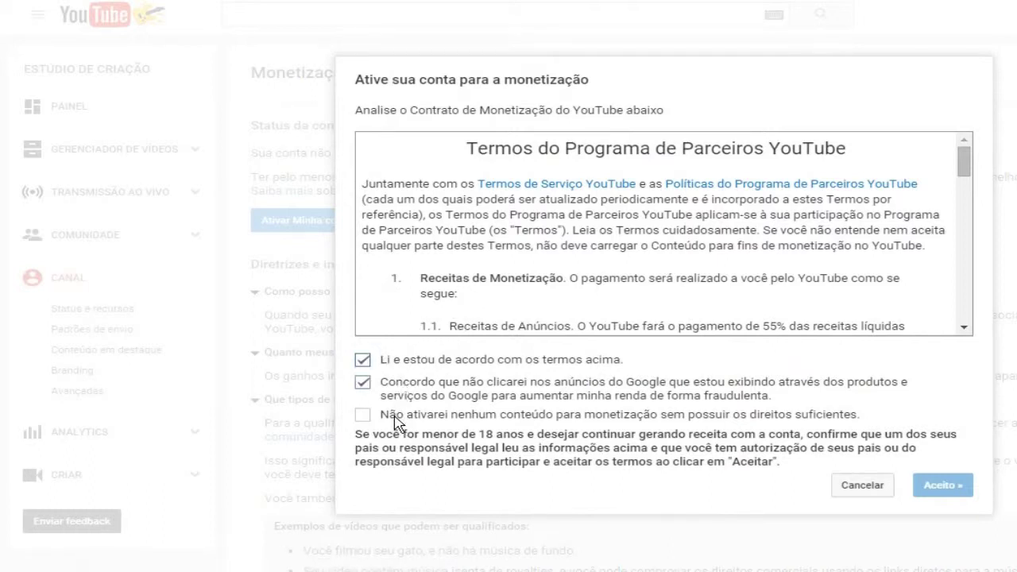
left_click(392, 417)
mouse_move(967, 165)
left_mouse_down()
mouse_move(962, 290)
mouse_move(964, 155)
left_mouse_up()
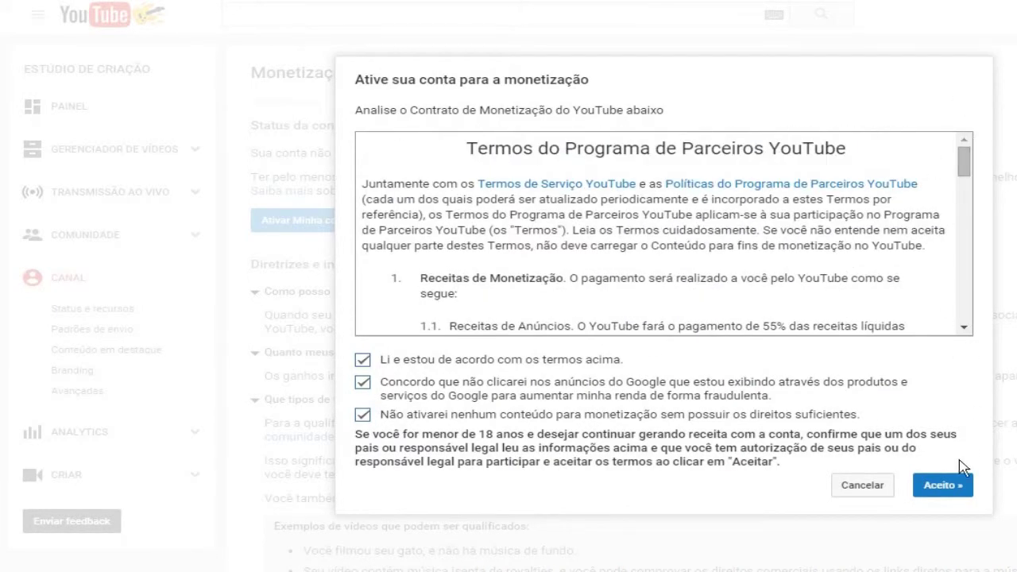
left_click(950, 486)
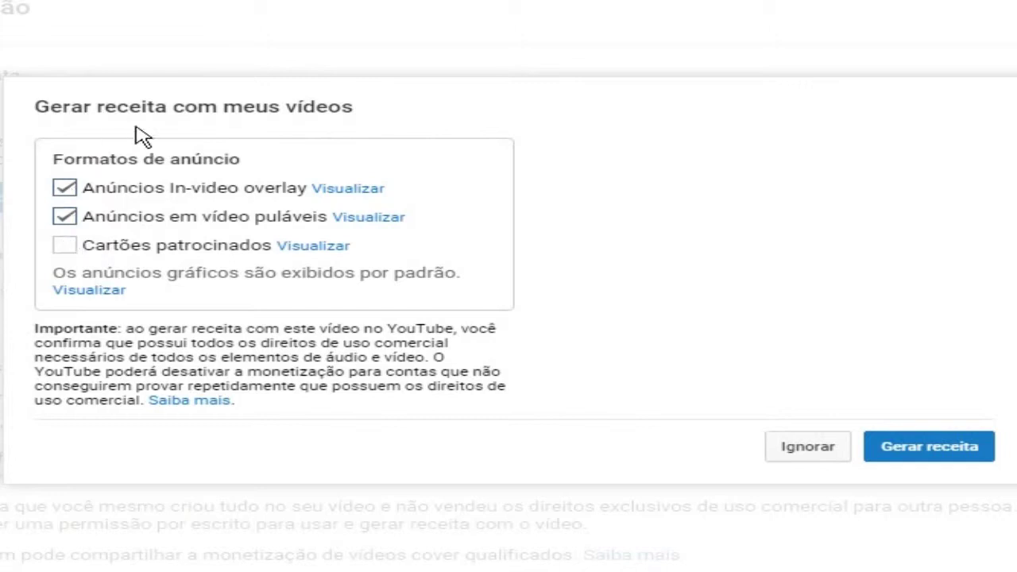
Preview the In-video overlay, skippable video and sponsored card ad formats
mouse_move(327, 193)
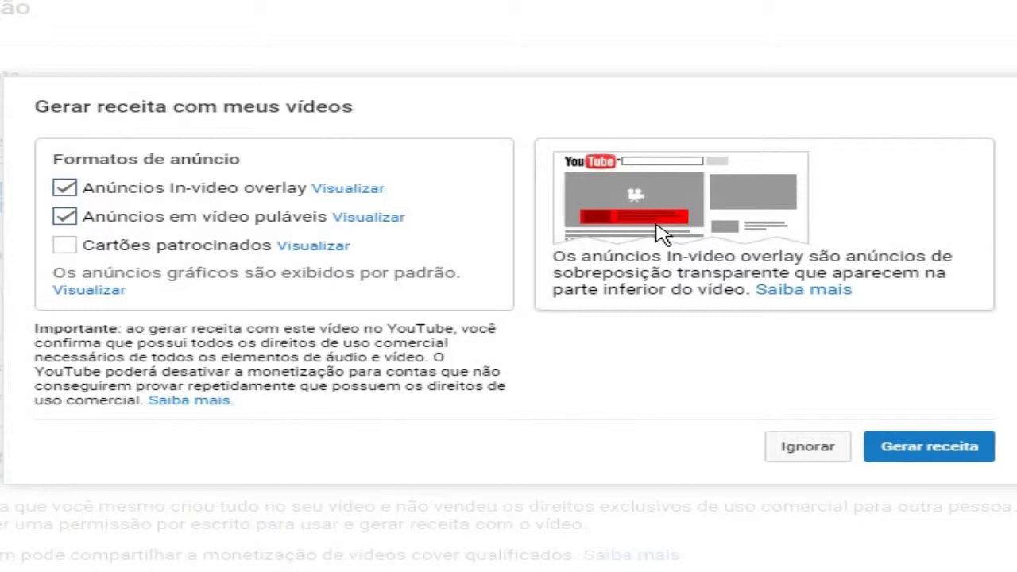
left_click(356, 217)
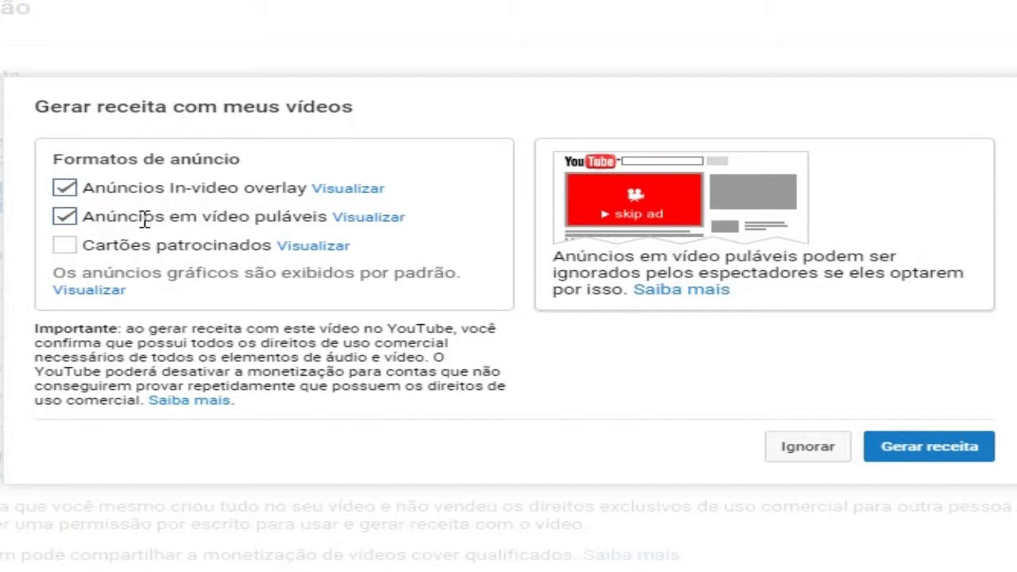
left_click(341, 190)
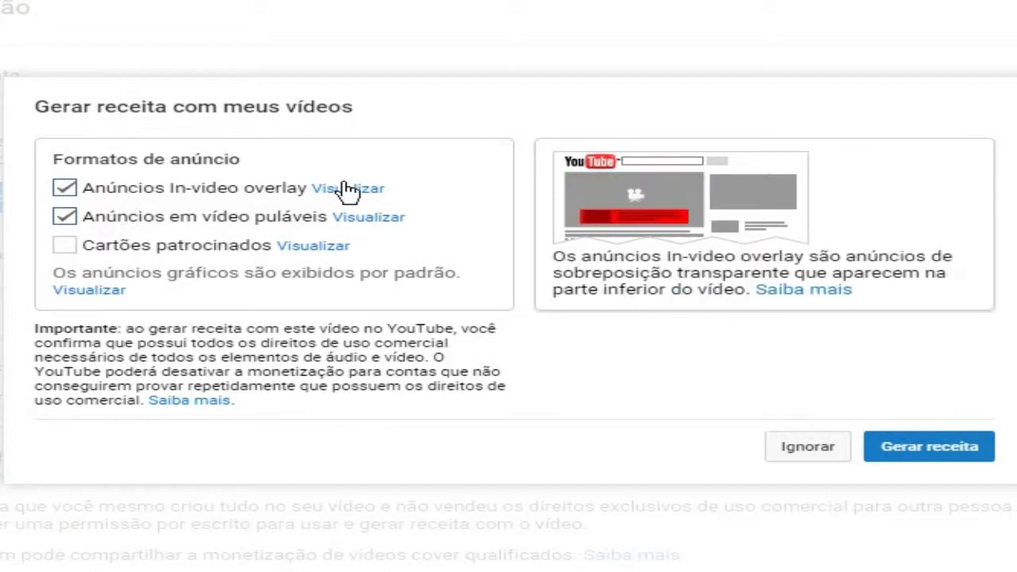
left_click(316, 248)
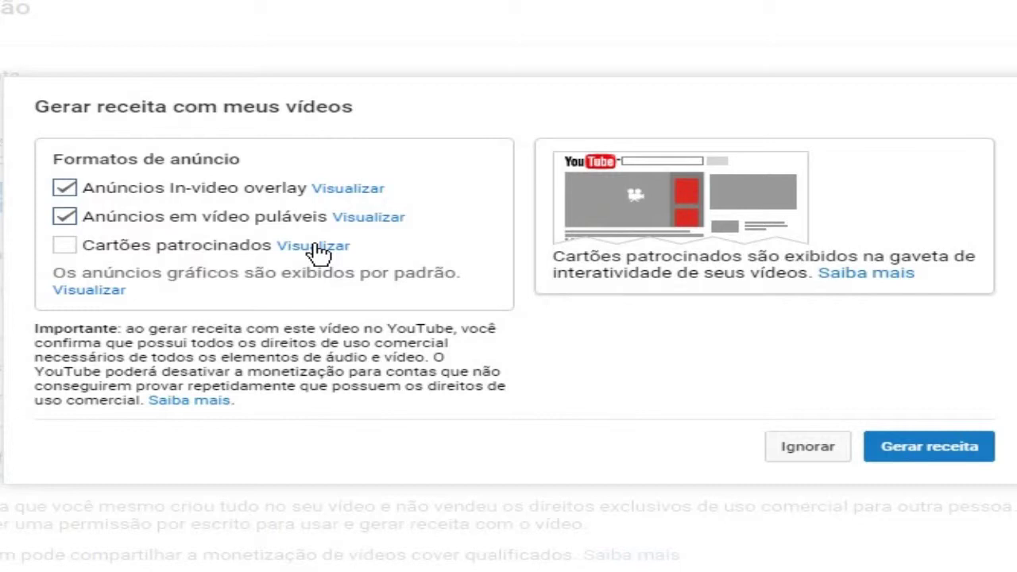
Toggle the sponsored cards format, apply the ad formats to monetize the channel's videos and acknowledge the monetization instructions
left_click(69, 245)
left_click(66, 248)
left_click(65, 246)
left_click(70, 248)
left_click(946, 455)
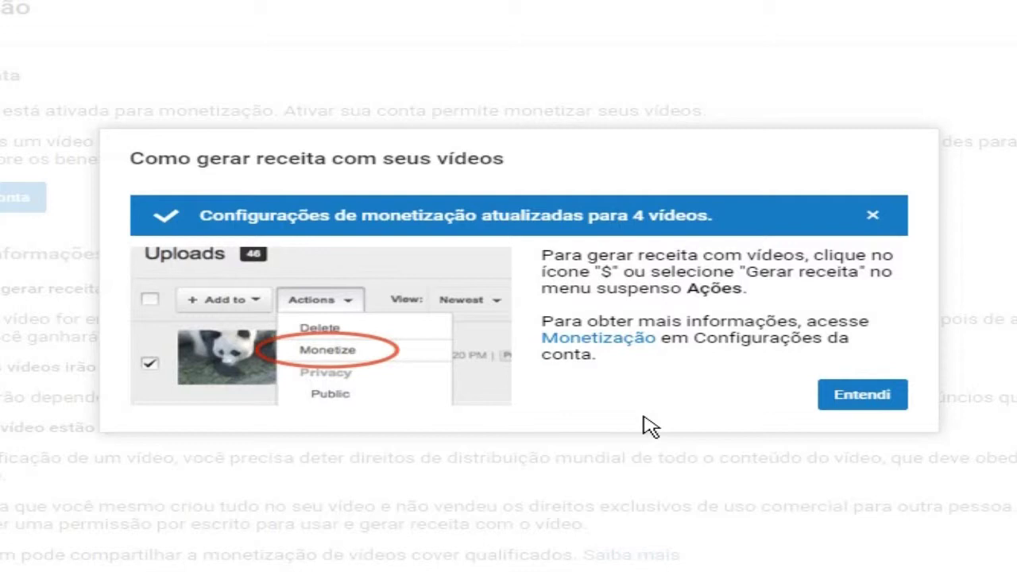
left_click(862, 397)
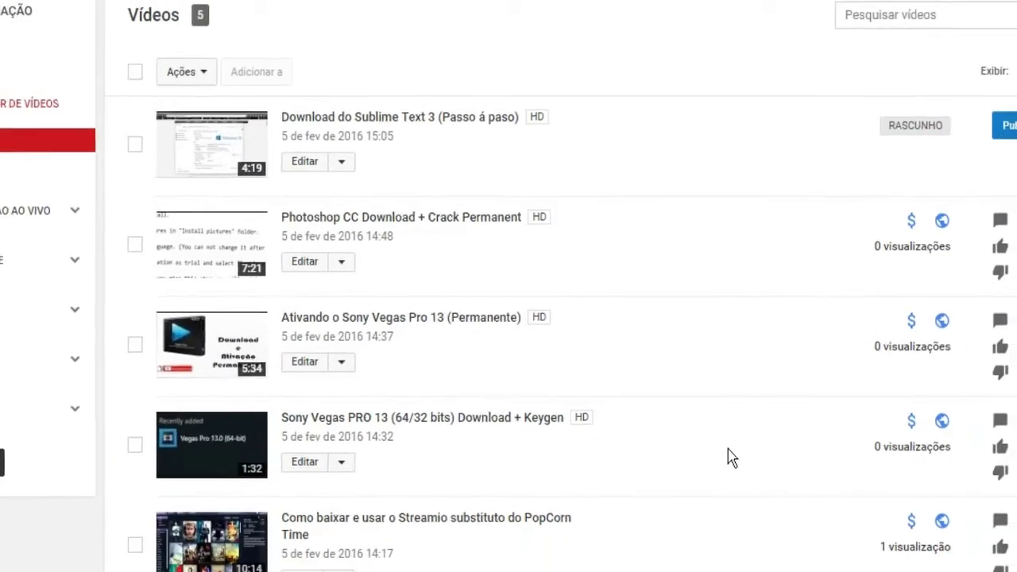
Look through the uploaded videos in the video manager and check each one's monetization indicator
scroll(728, 417, "down", 3)
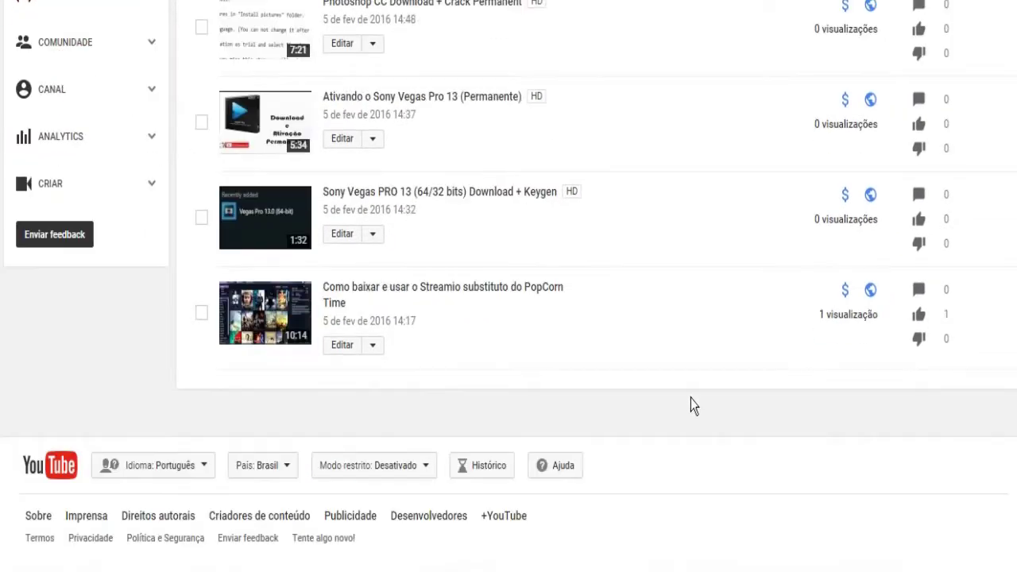
scroll(691, 398, "up", 3)
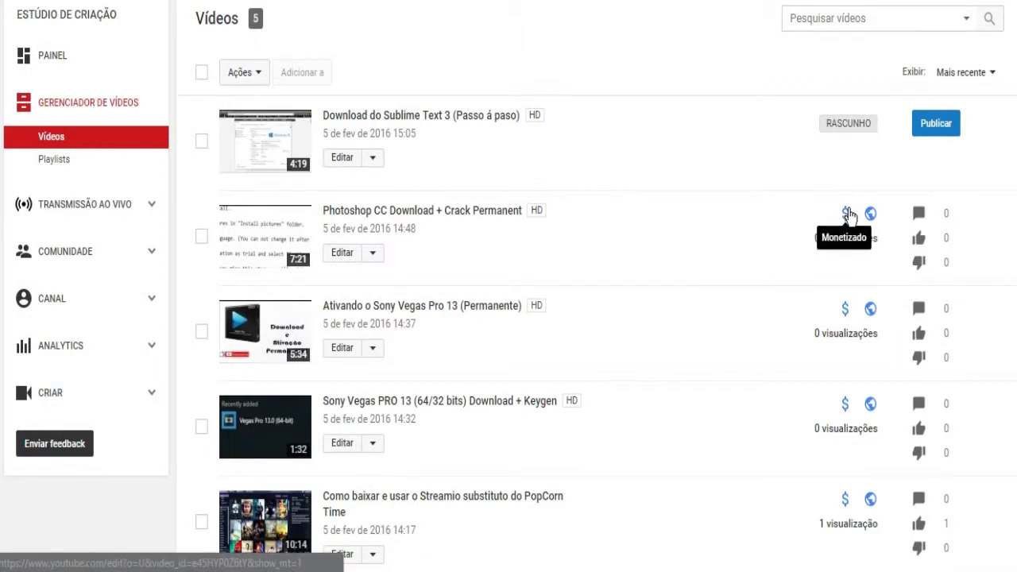
scroll(787, 224, "down", 3)
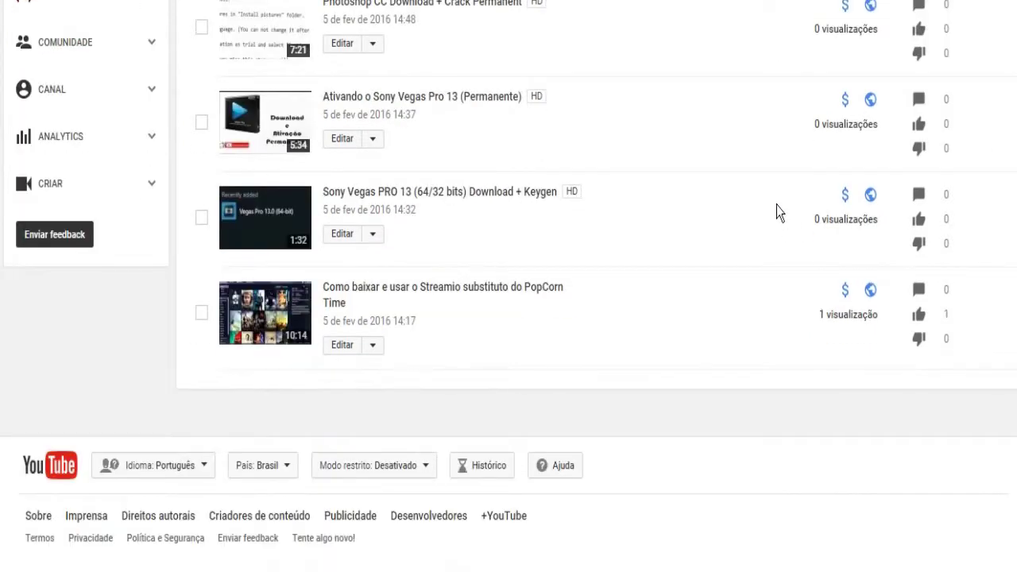
scroll(776, 208, "up", 3)
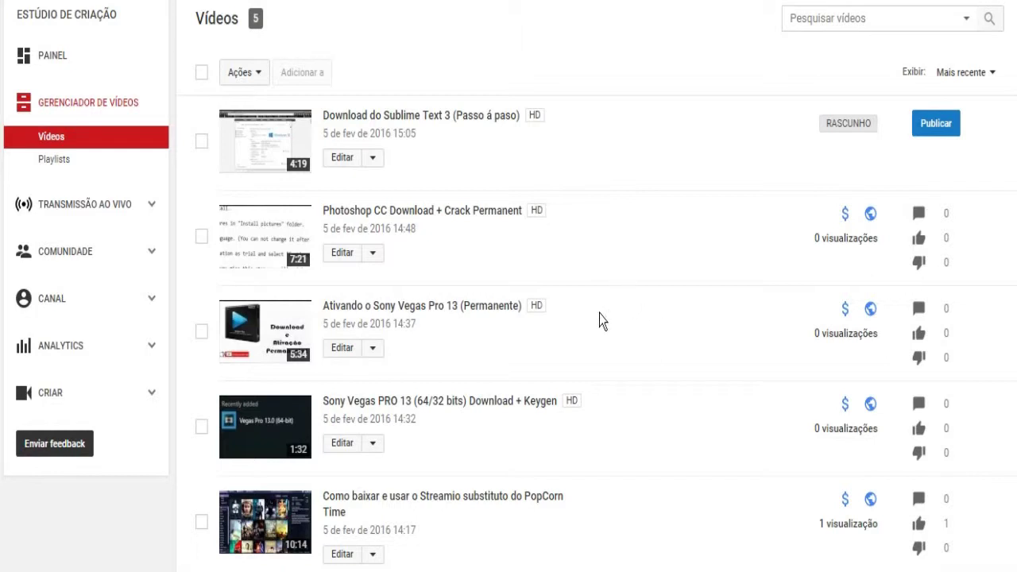
Open the channel's status and features page and examine the monetization status and the other listed features
left_click(96, 303)
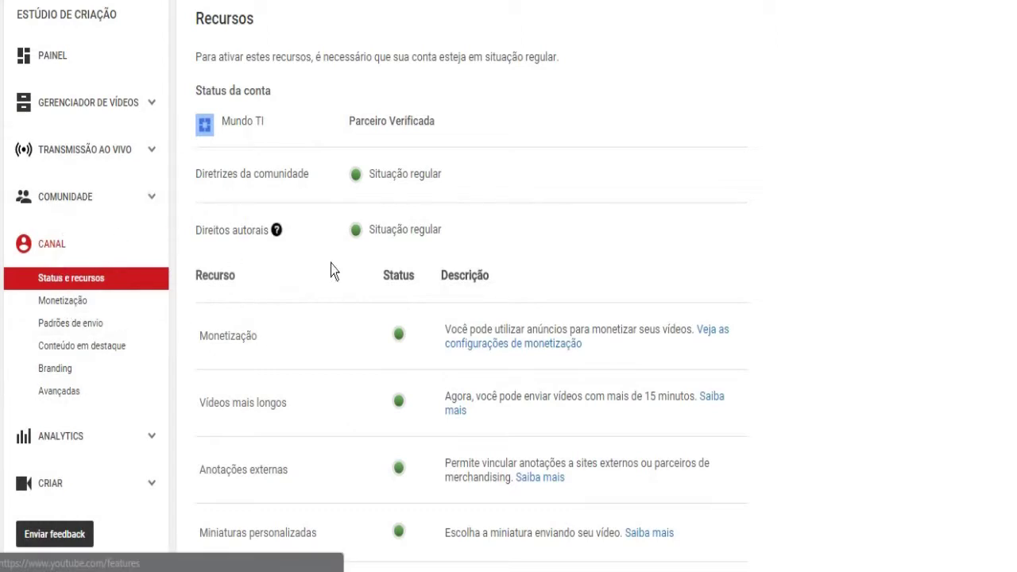
left_click_drag(208, 335, 358, 342)
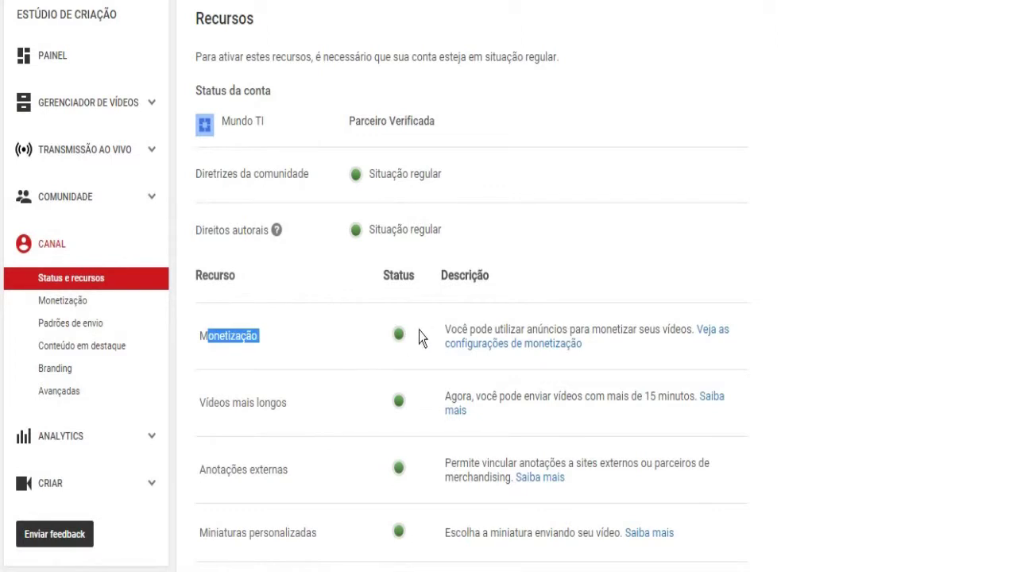
left_click(365, 345)
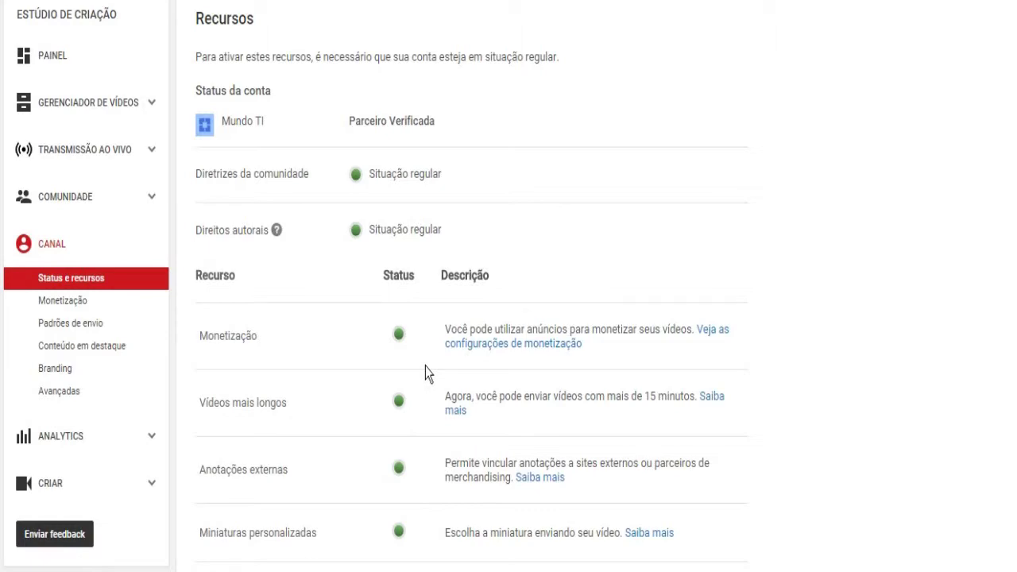
scroll(425, 366, "down", 5)
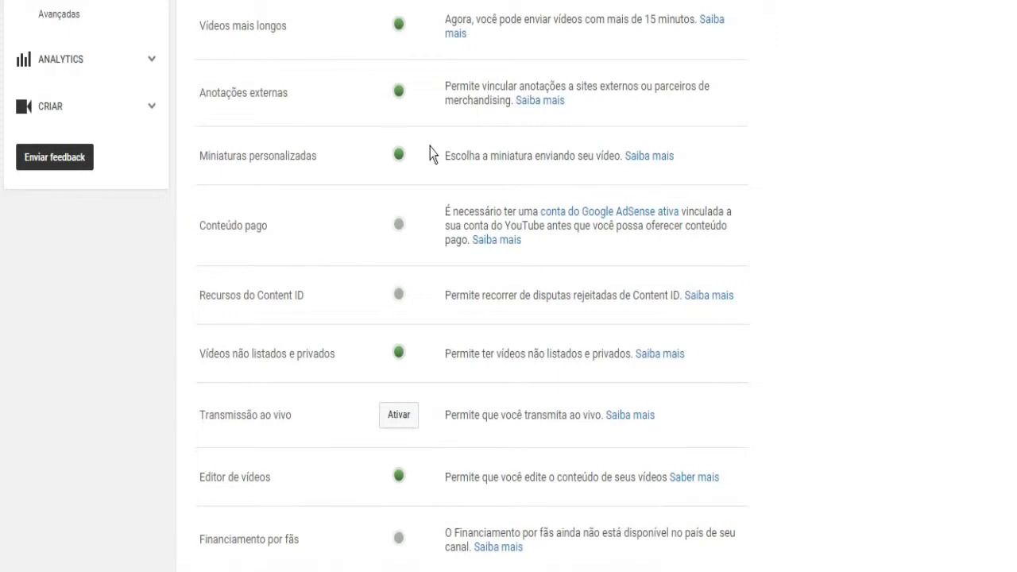
scroll(386, 311, "down", 3)
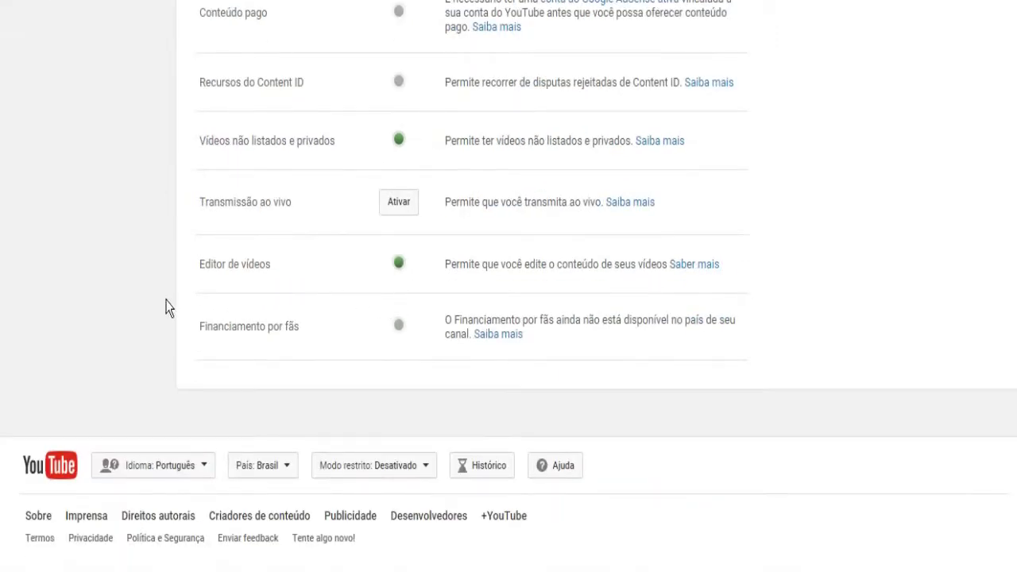
scroll(165, 307, "up", 8)
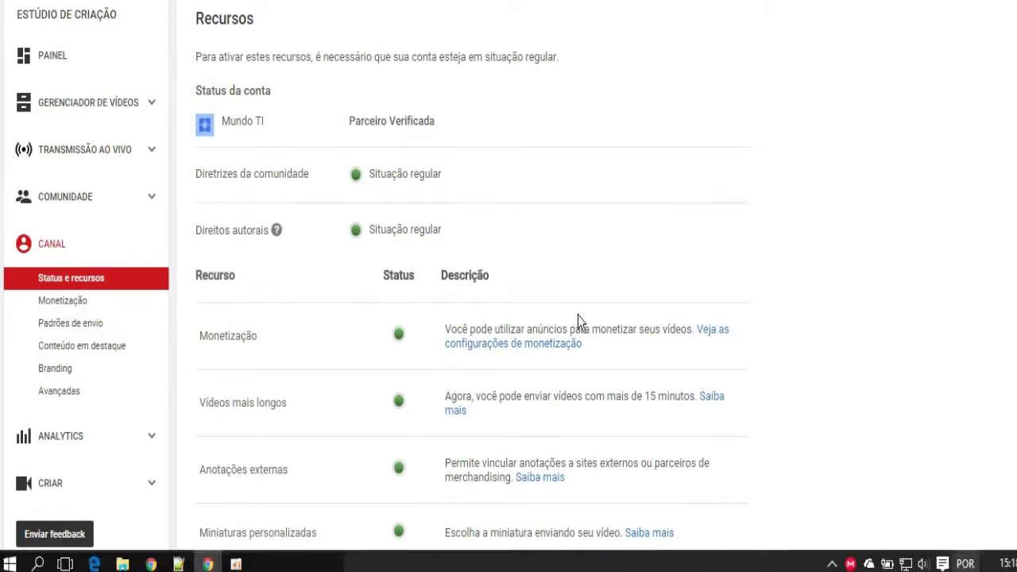
scroll(584, 325, "down", 8)
scroll(579, 309, "up", 8)
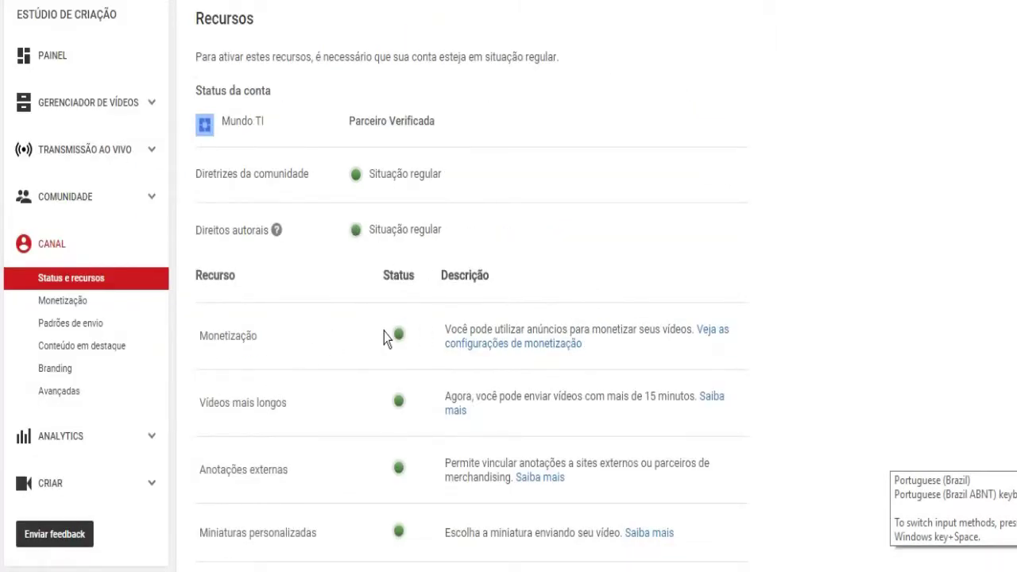
Open the channel's monetization page and read the account status message
left_click(39, 308)
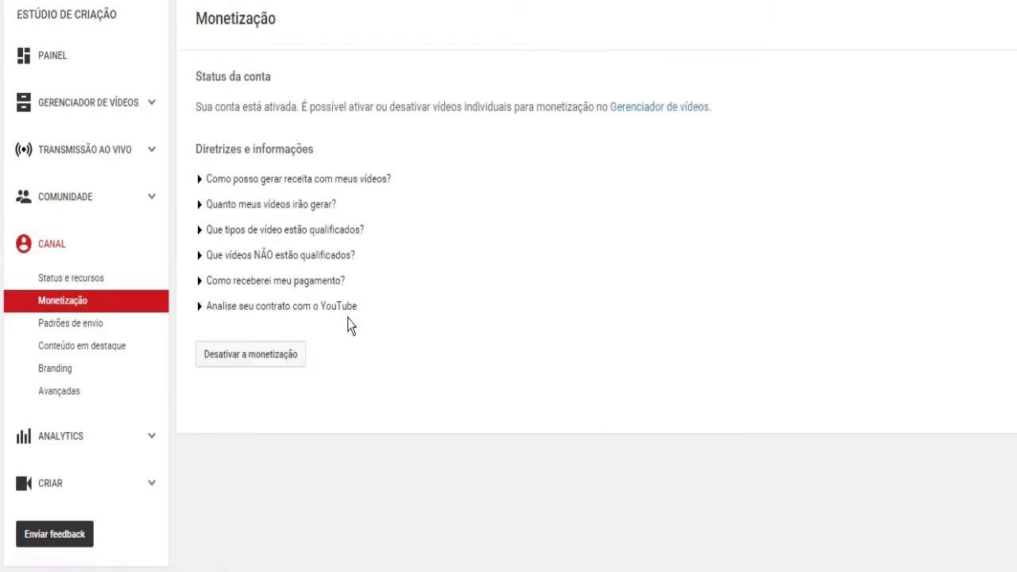
left_click_drag(192, 106, 301, 107)
left_click(361, 107)
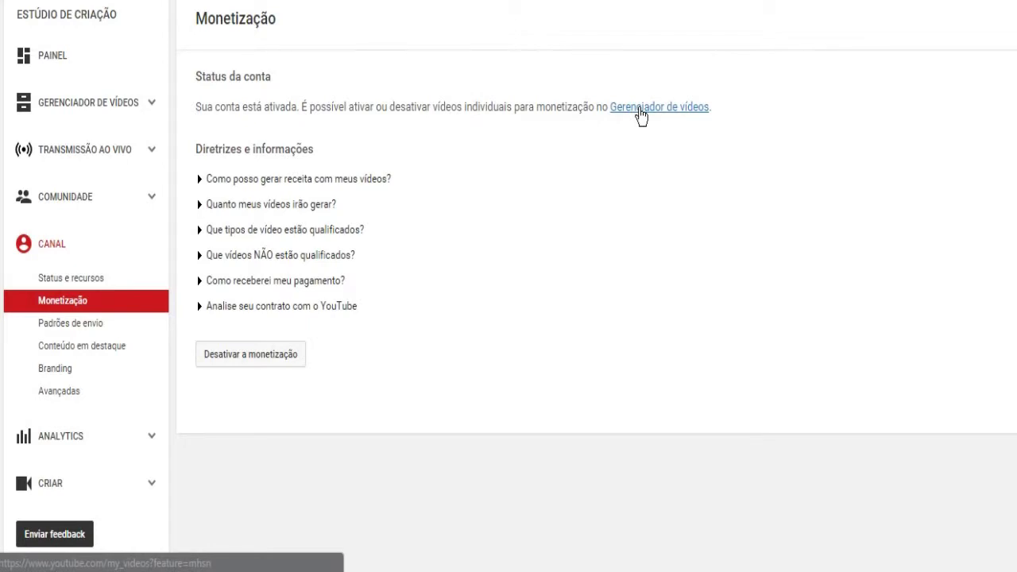
Check the system's notification list for the message from YouTube about getting paid, and close the list
mouse_move(964, 560)
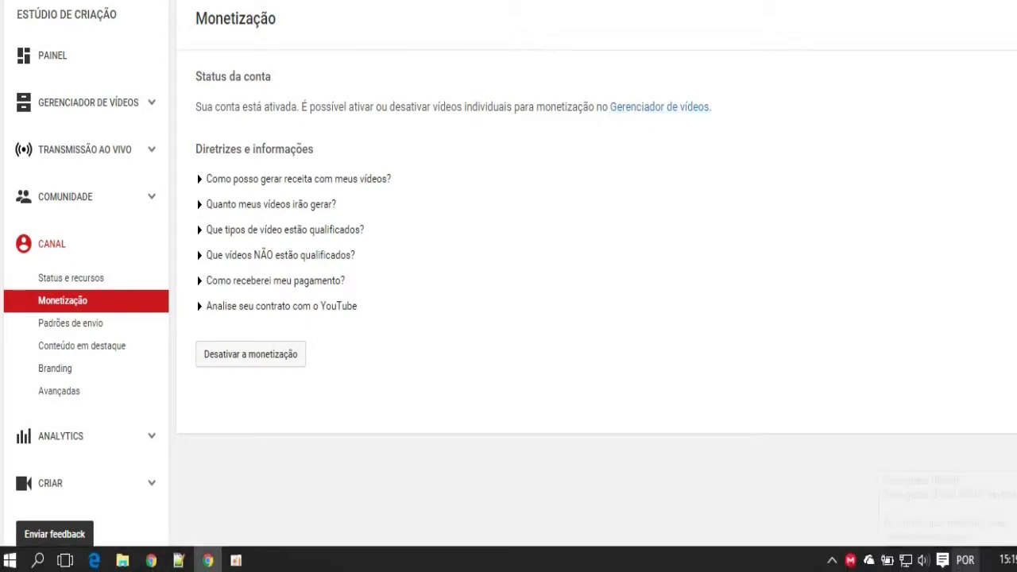
left_click(942, 560)
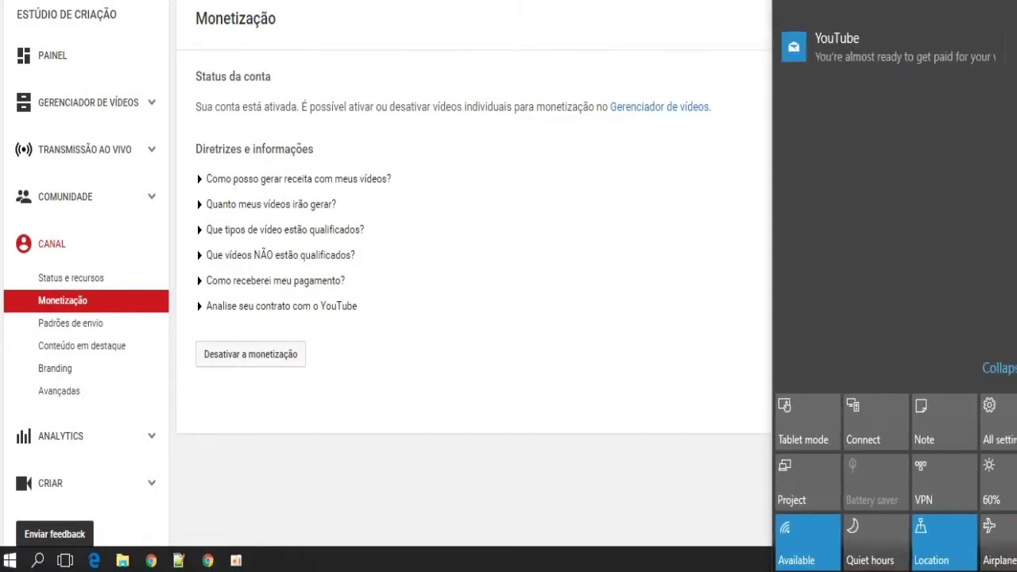
key("Escape")
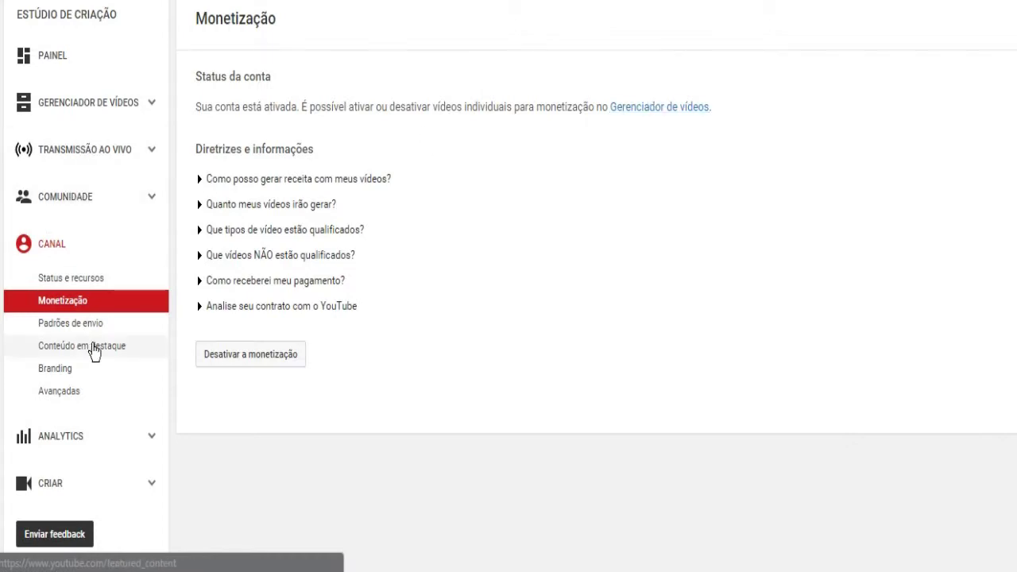
Open the channel's analytics overview and examine the activity report for the last 28 days and its suggestions
left_click(67, 441)
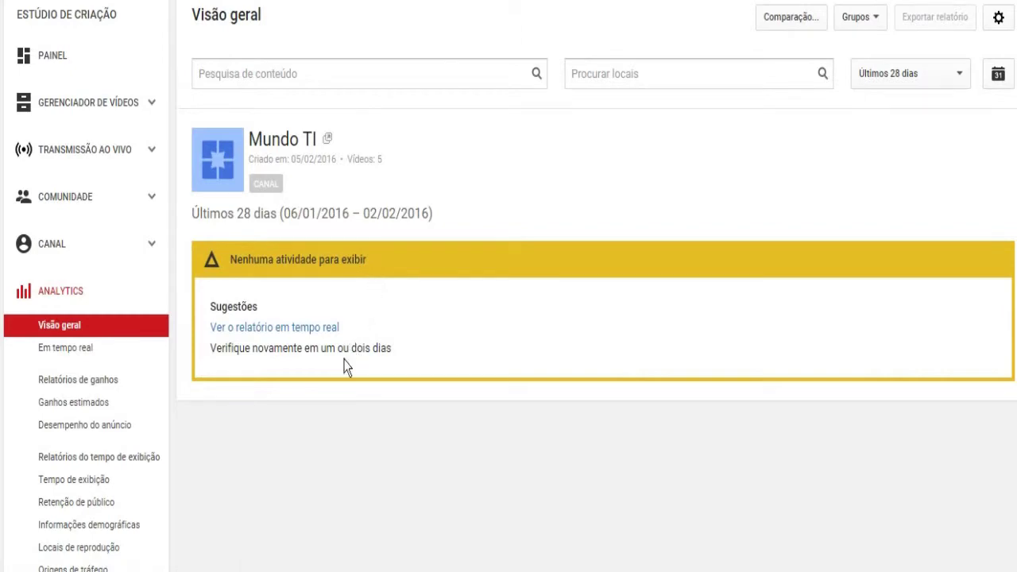
scroll(613, 307, "down", 6)
scroll(508, 286, "up", 6)
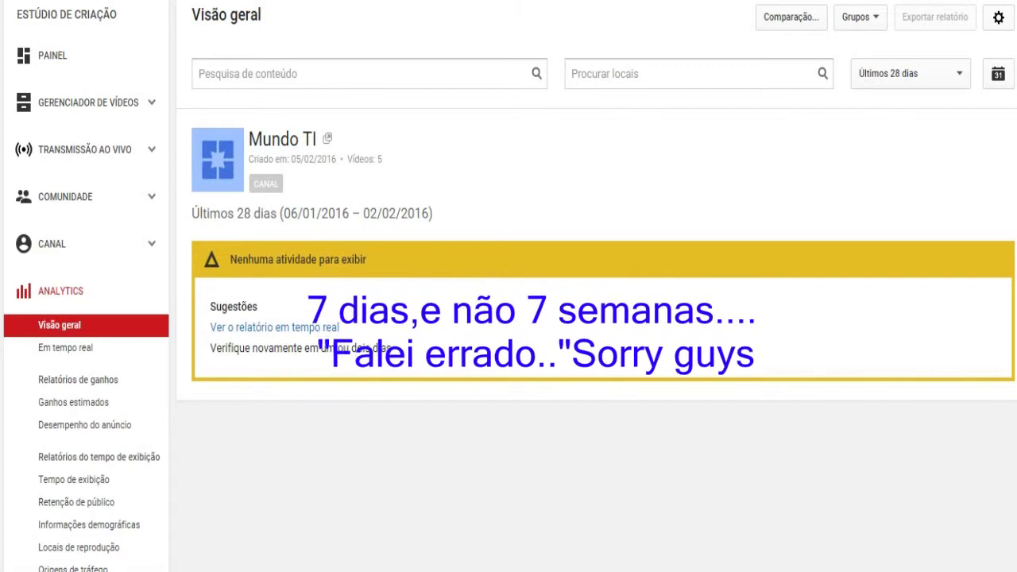
mouse_move(792, 556)
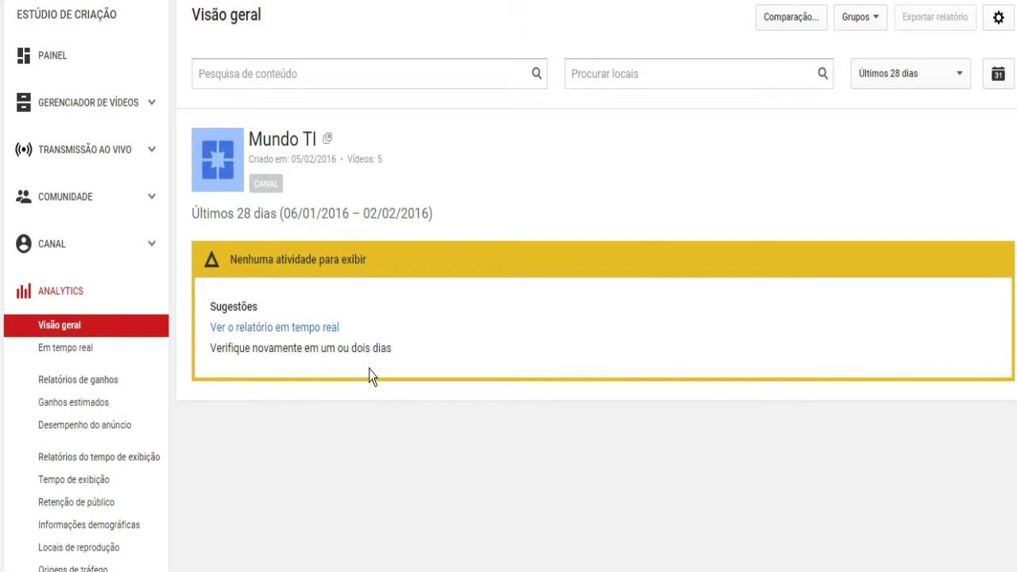
scroll(874, 168, "down", 5)
scroll(844, 206, "up", 5)
left_click_drag(318, 350, 406, 366)
left_click(336, 351)
left_click(407, 351)
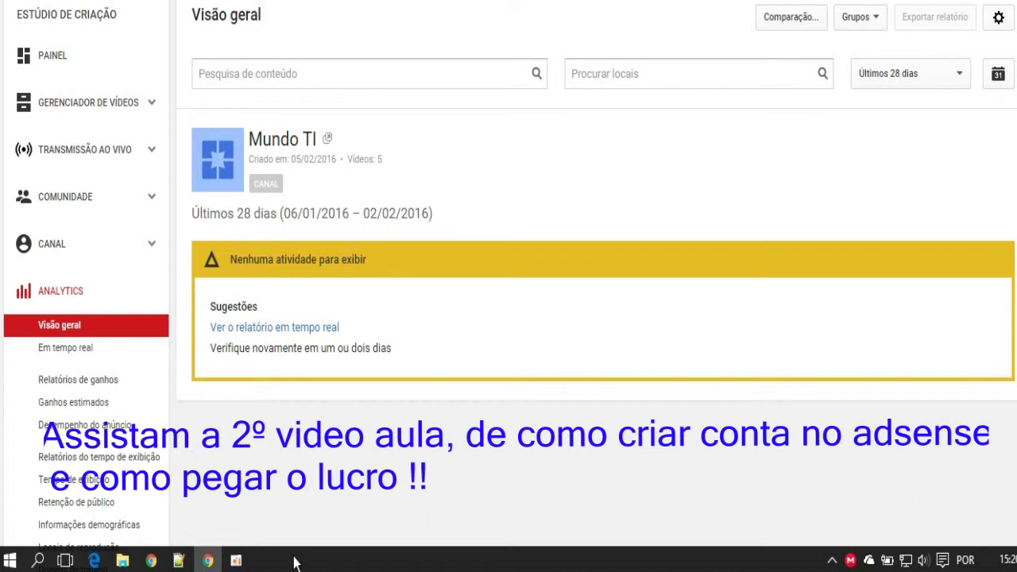
scroll(234, 289, "down", 5)
scroll(234, 288, "up", 5)
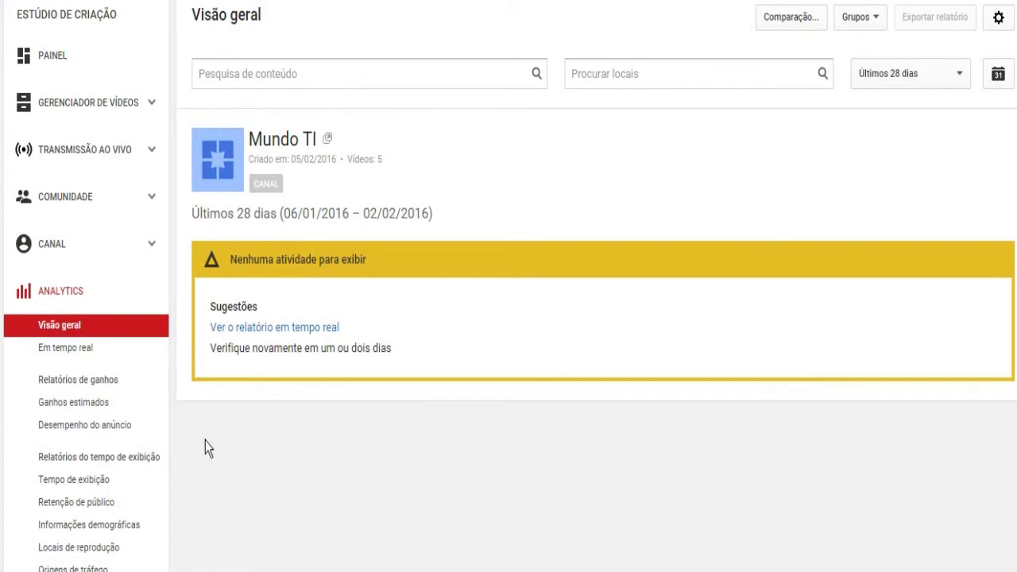
left_click(204, 559)
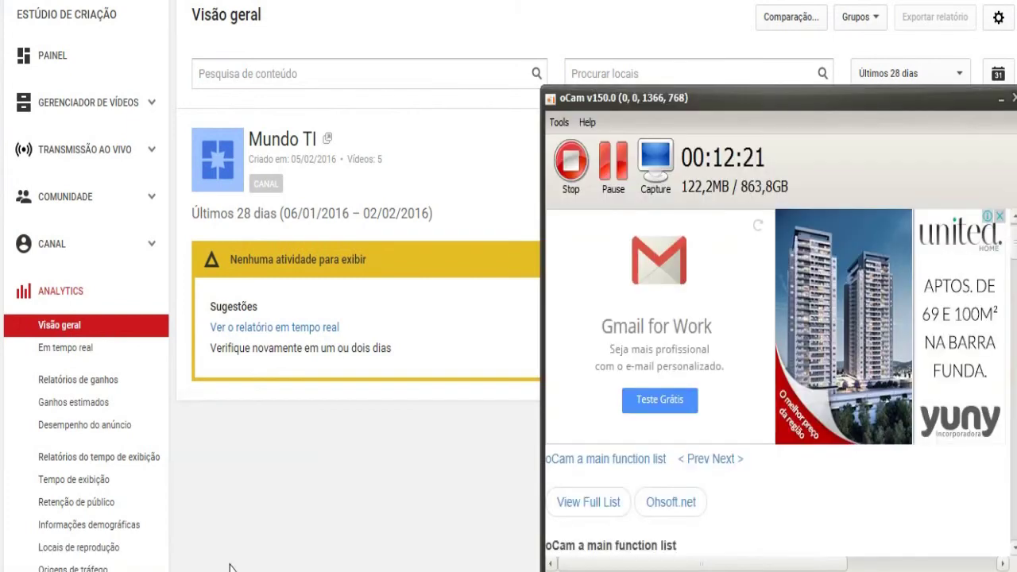